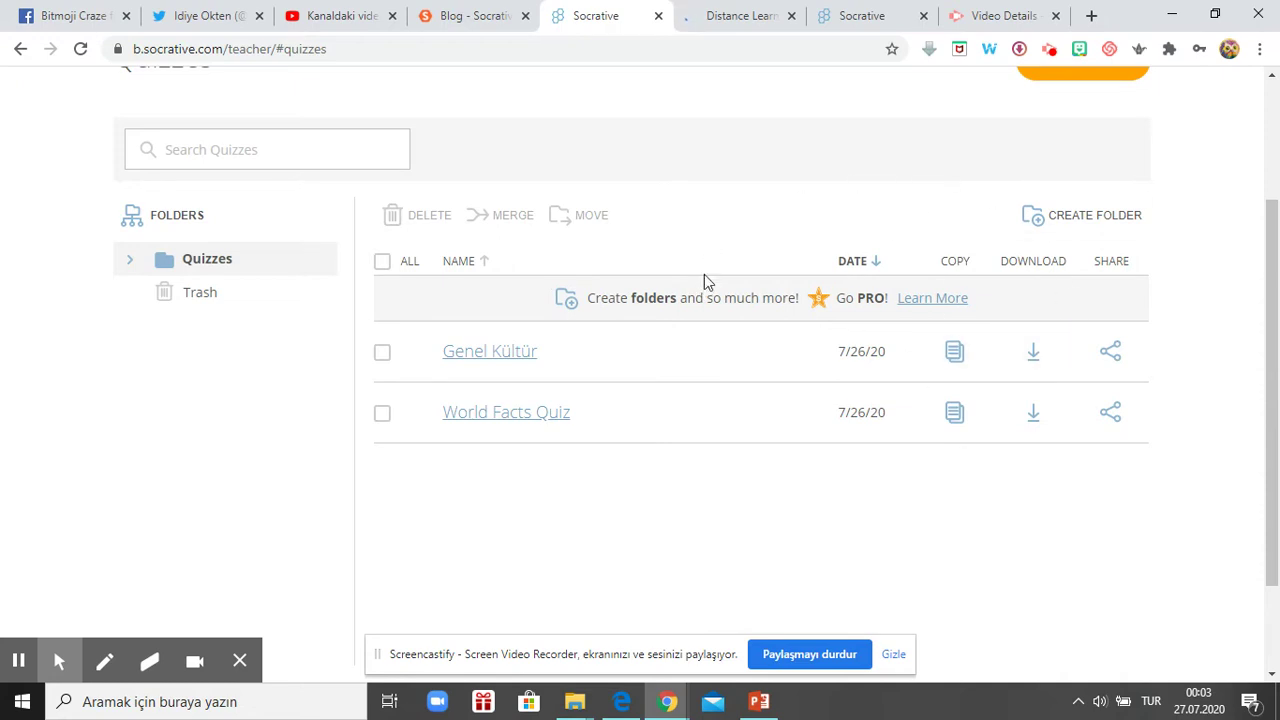
- Scroll to the top of the Quizzes list and switch to the Launch page
{"action": "scroll", "coordinate": [640, 248], "scroll_direction": "up", "scroll_amount": 2}
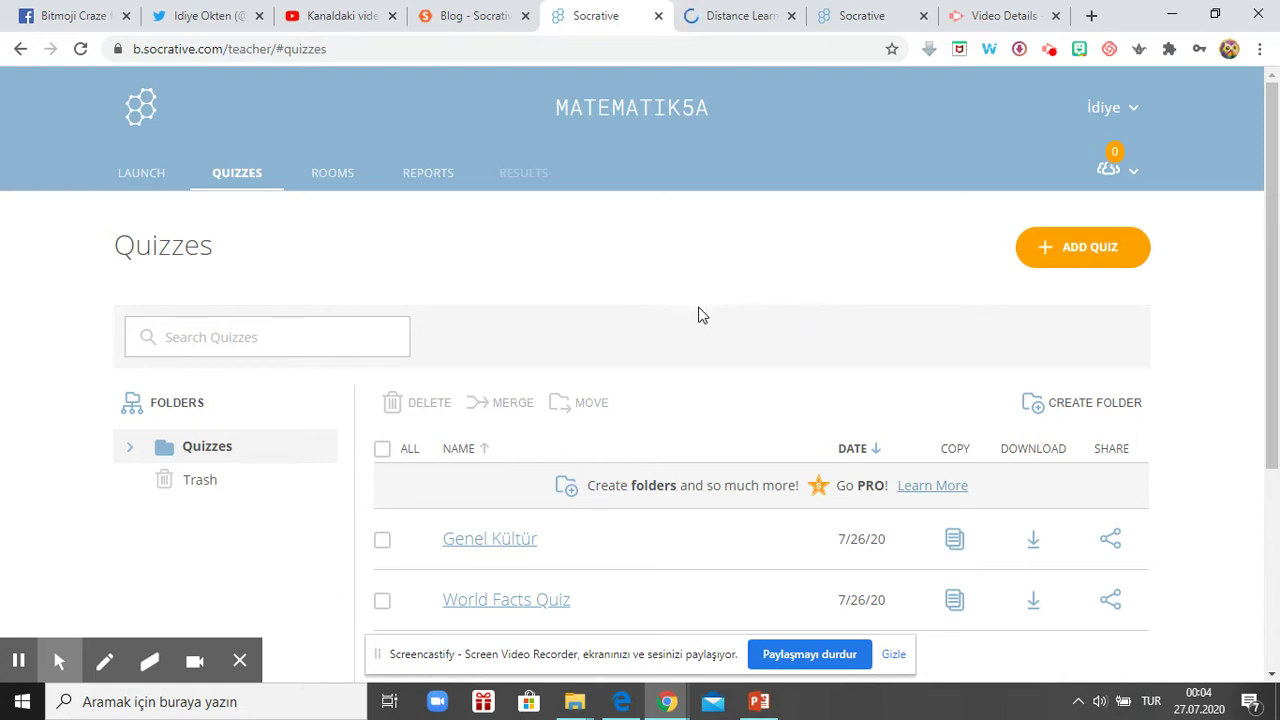
{"action": "left_click", "coordinate": [138, 172]}
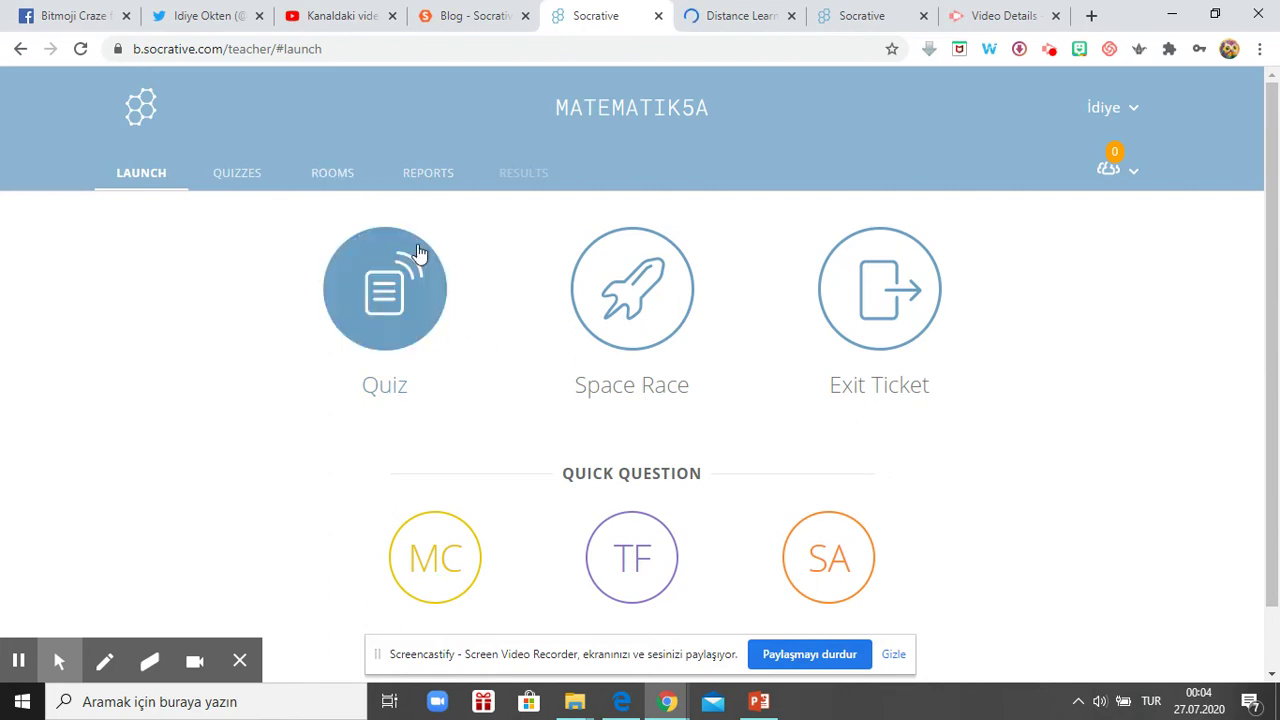
- Start a Space Race using the Genel Kültür quiz and continue to its settings
{"action": "left_click", "coordinate": [634, 298]}
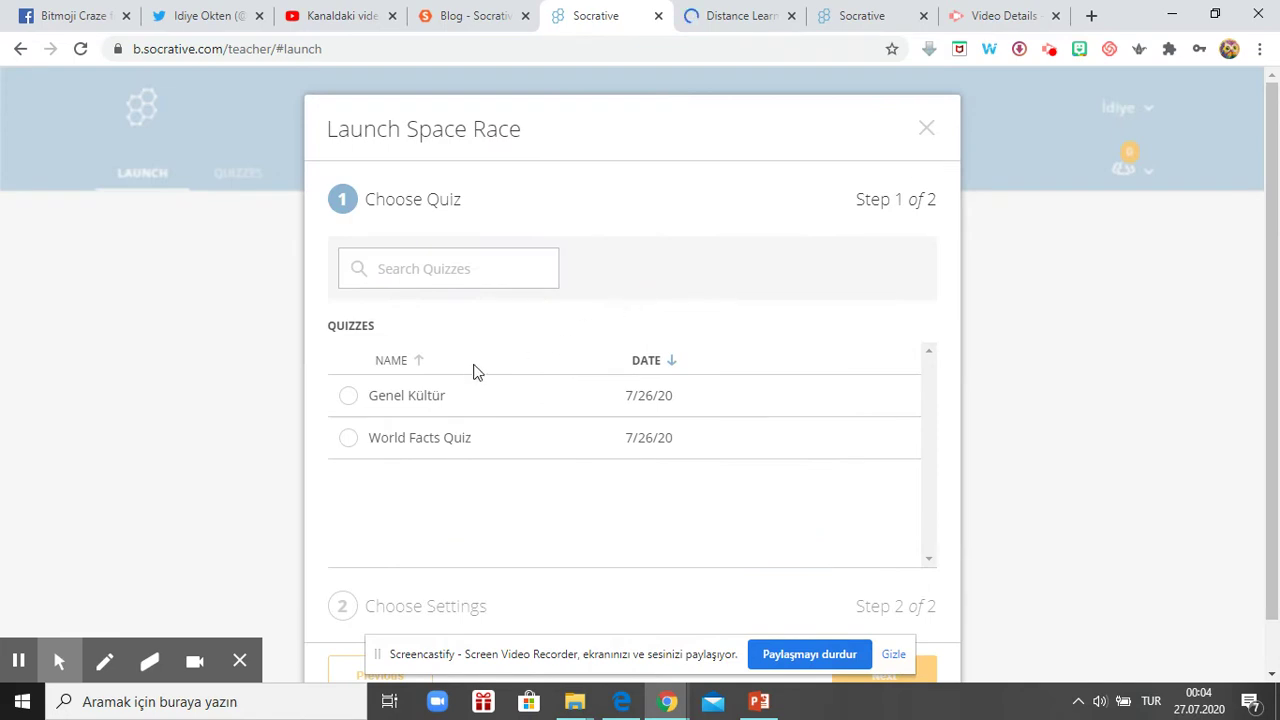
{"action": "left_click", "coordinate": [415, 403]}
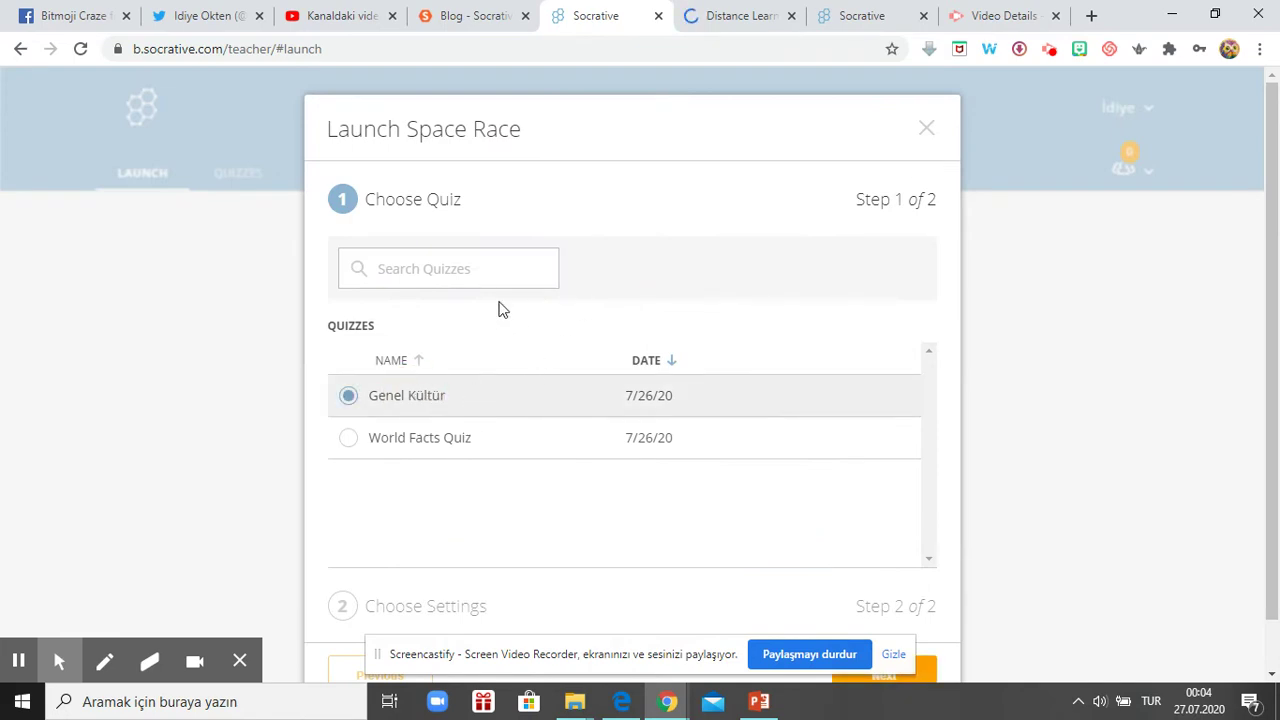
{"action": "scroll", "coordinate": [821, 367], "scroll_direction": "down", "scroll_amount": 1}
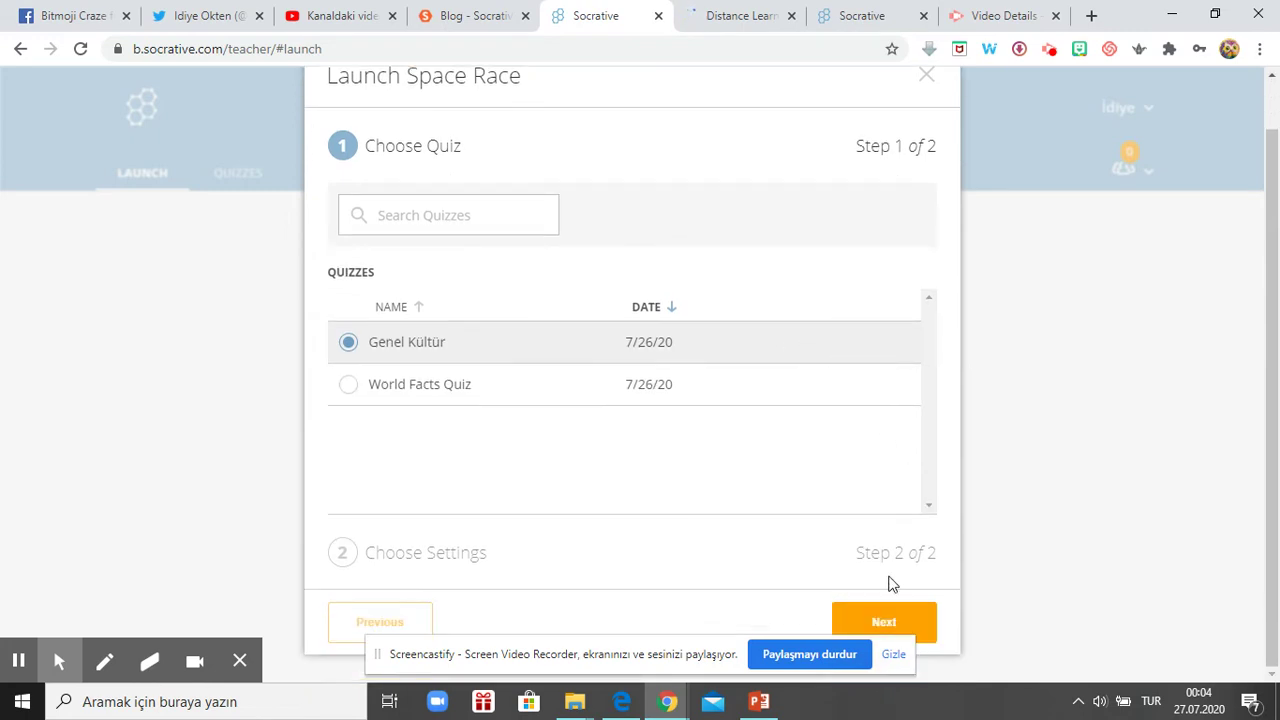
{"action": "left_click", "coordinate": [893, 622]}
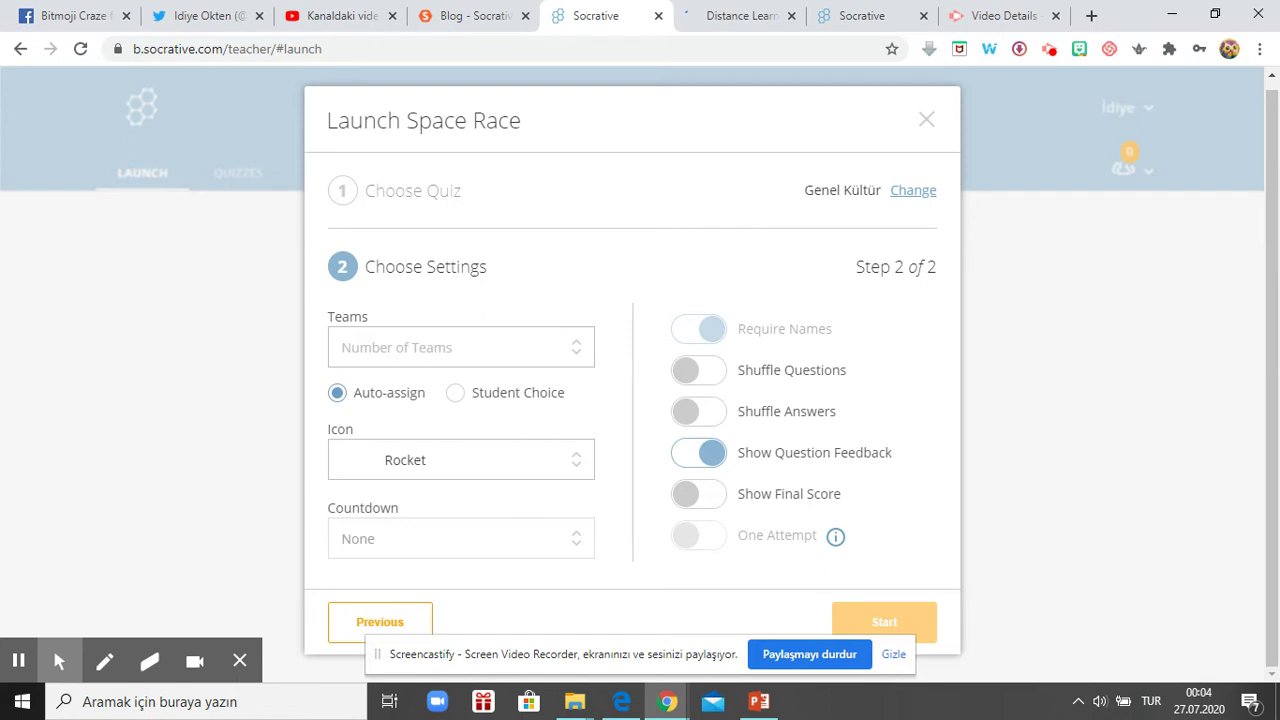
- Set the race to 3 teams with Bee as the team icon
{"action": "left_click", "coordinate": [410, 357]}
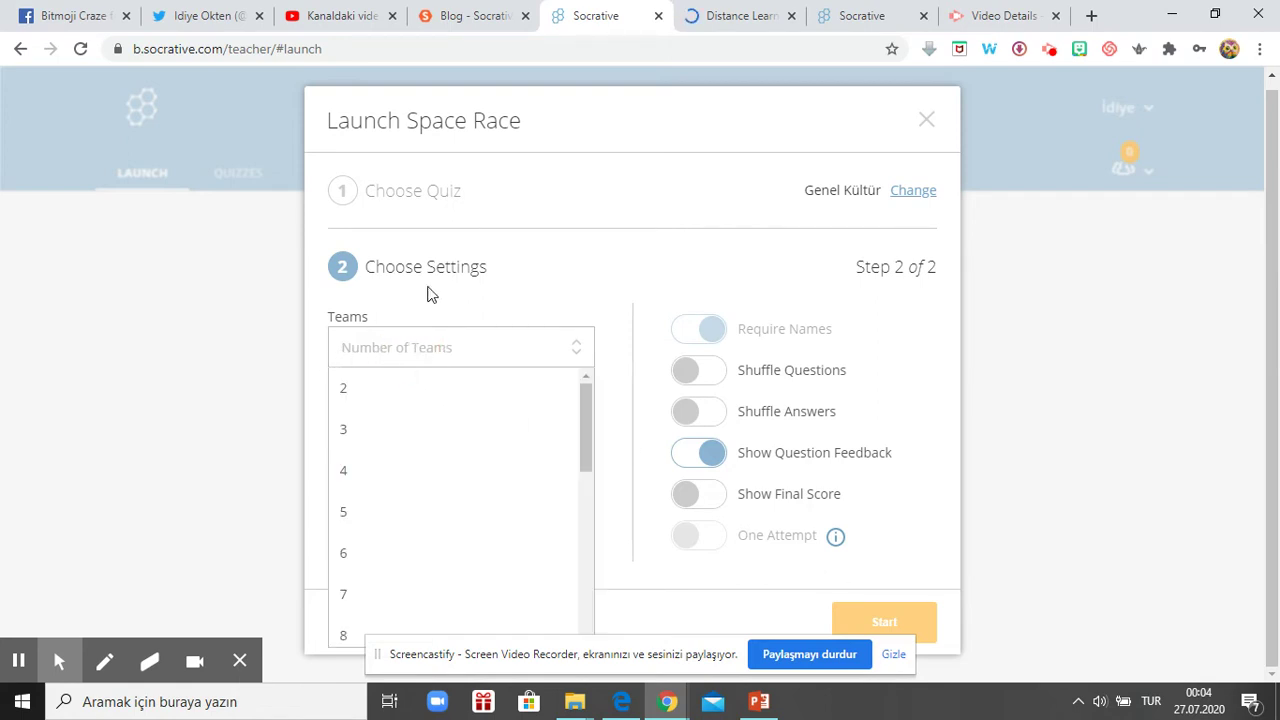
{"action": "left_click", "coordinate": [423, 345]}
{"action": "left_click", "coordinate": [400, 357]}
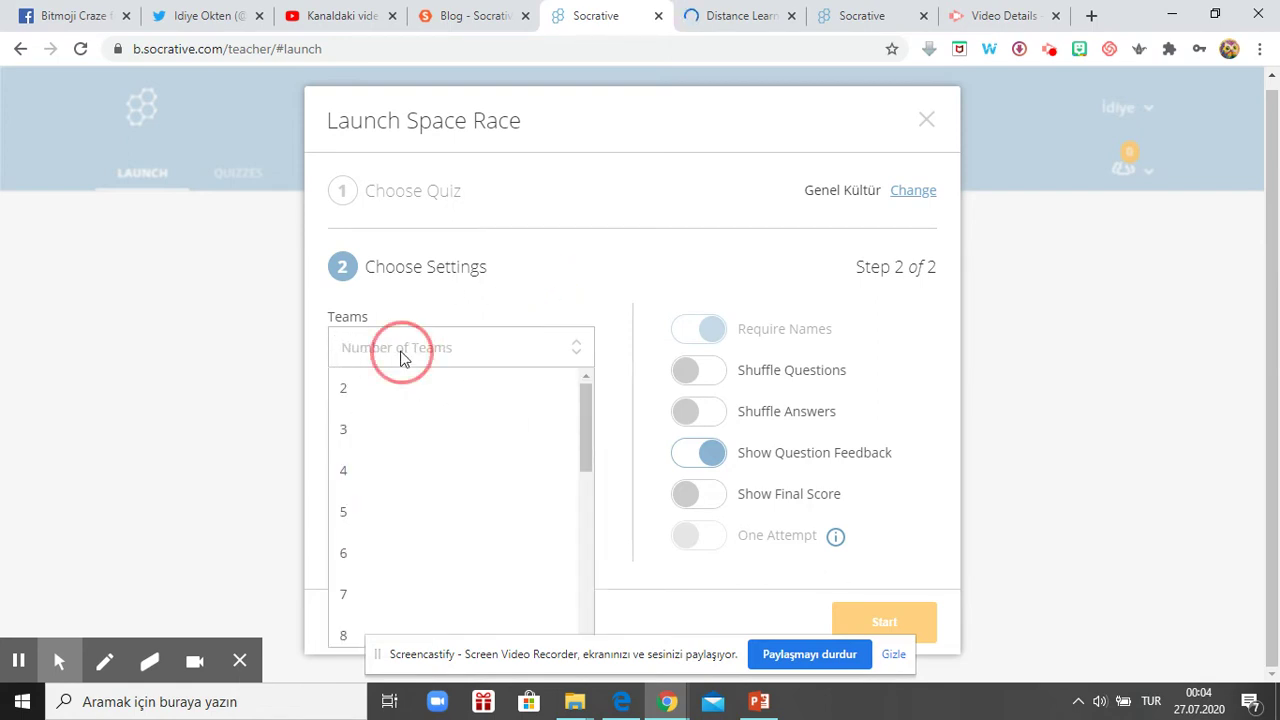
{"action": "left_click", "coordinate": [372, 443]}
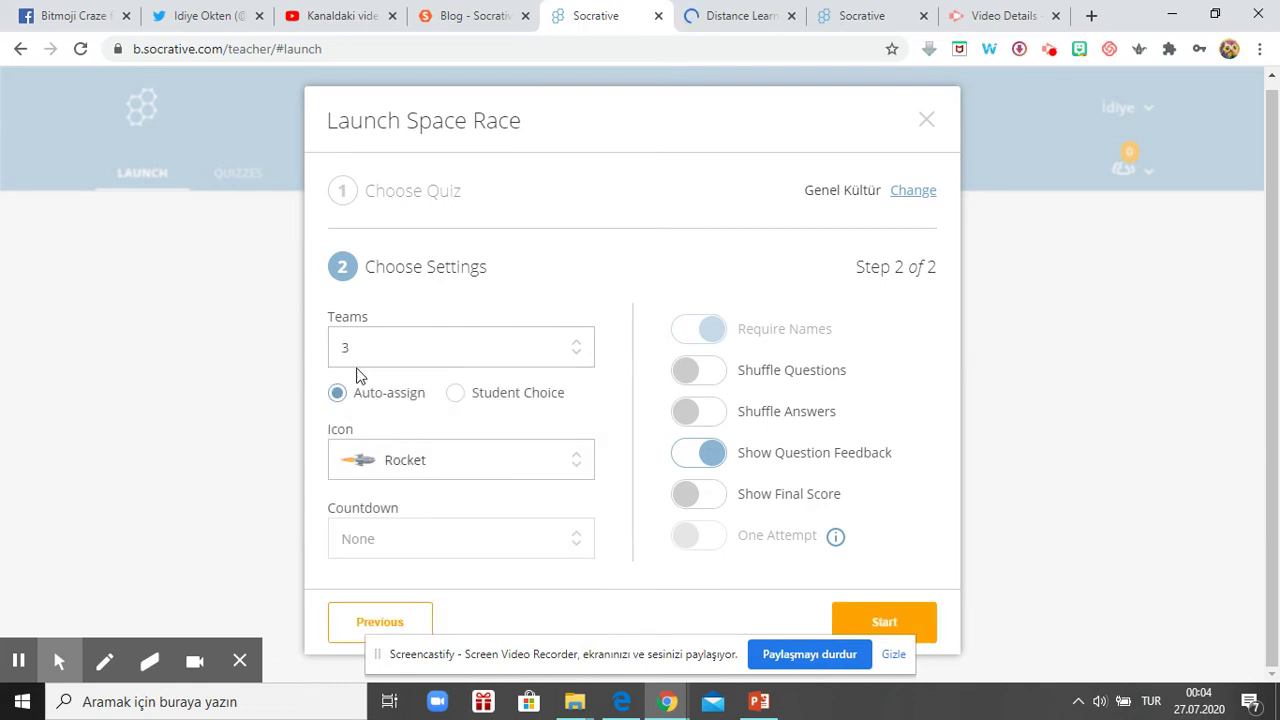
{"action": "left_click", "coordinate": [441, 467]}
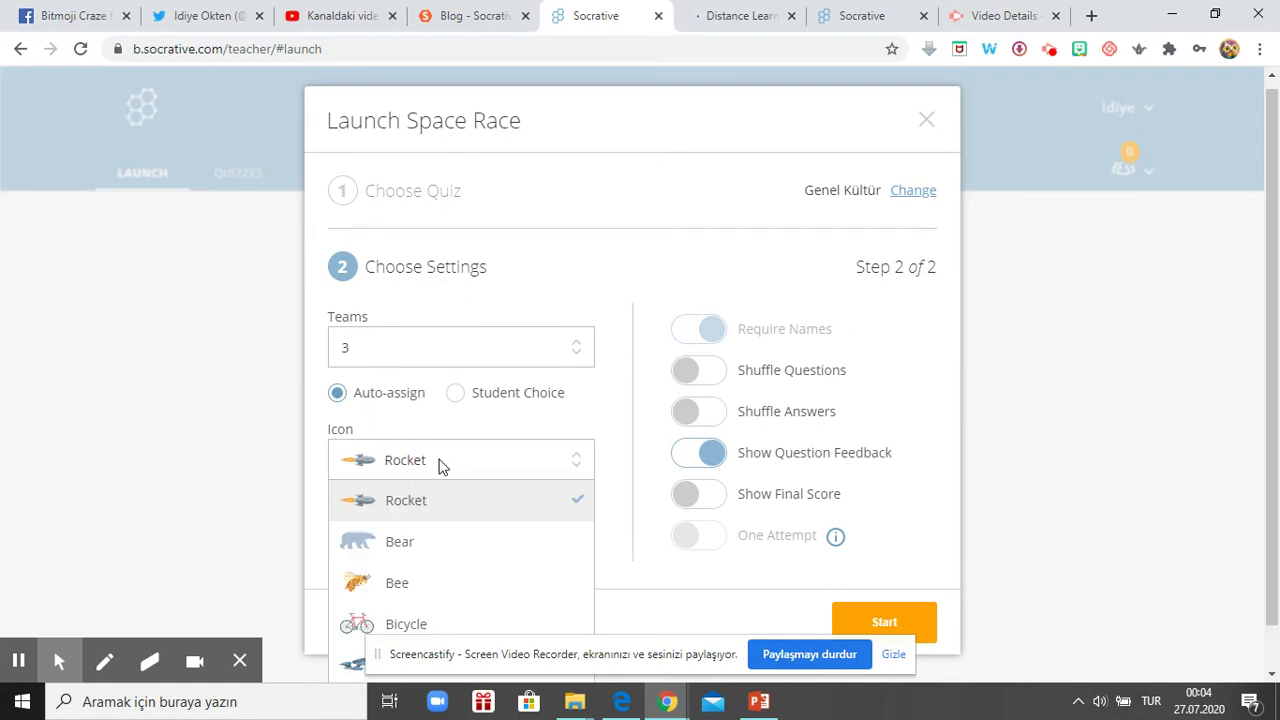
{"action": "left_click", "coordinate": [443, 535]}
{"action": "left_click", "coordinate": [443, 455]}
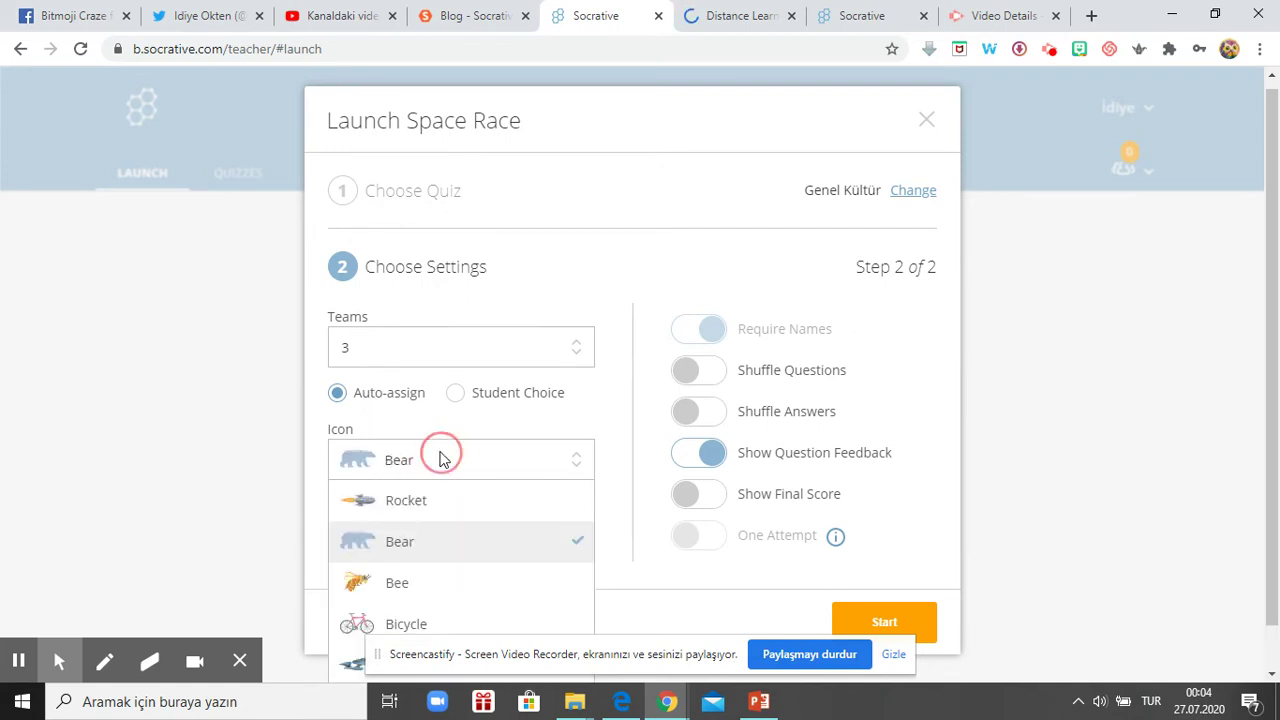
{"action": "left_click", "coordinate": [441, 600]}
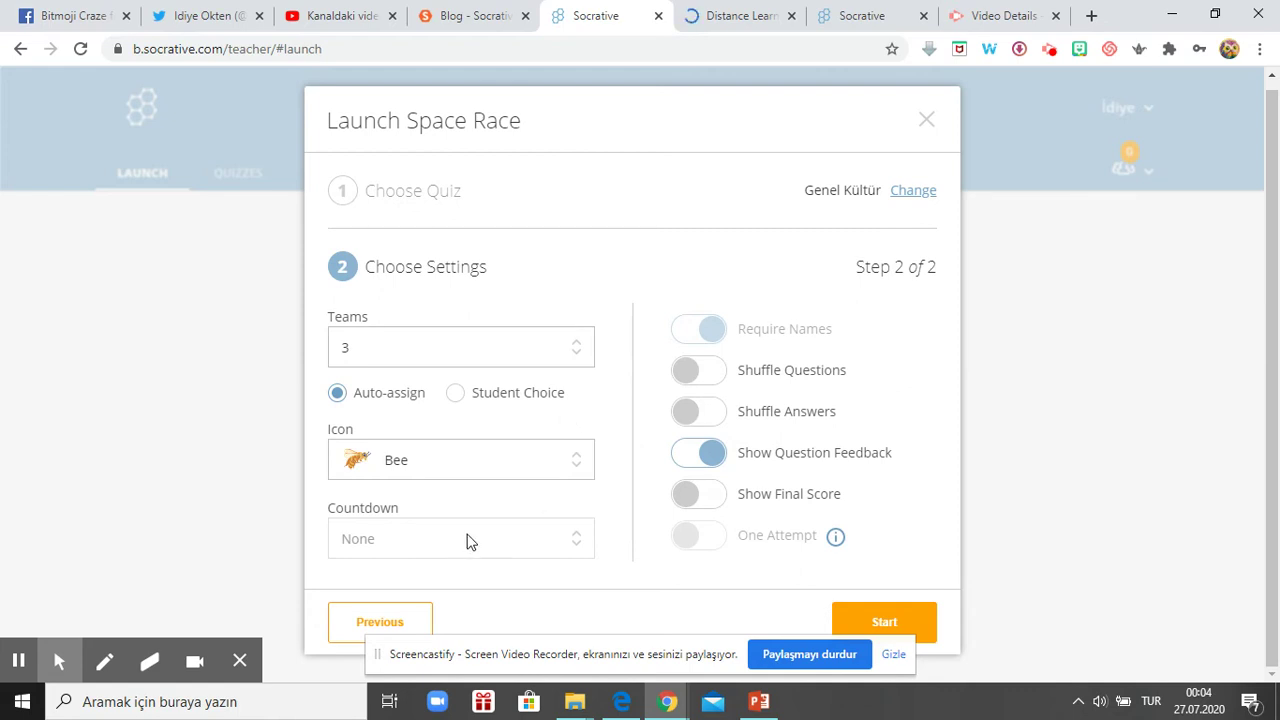
- Leave question shuffling and final-score display off, then proceed to start the race
{"action": "left_click", "coordinate": [711, 379]}
{"action": "left_click", "coordinate": [711, 378]}
{"action": "left_click", "coordinate": [695, 372]}
{"action": "left_click", "coordinate": [700, 500]}
{"action": "left_click", "coordinate": [688, 503]}
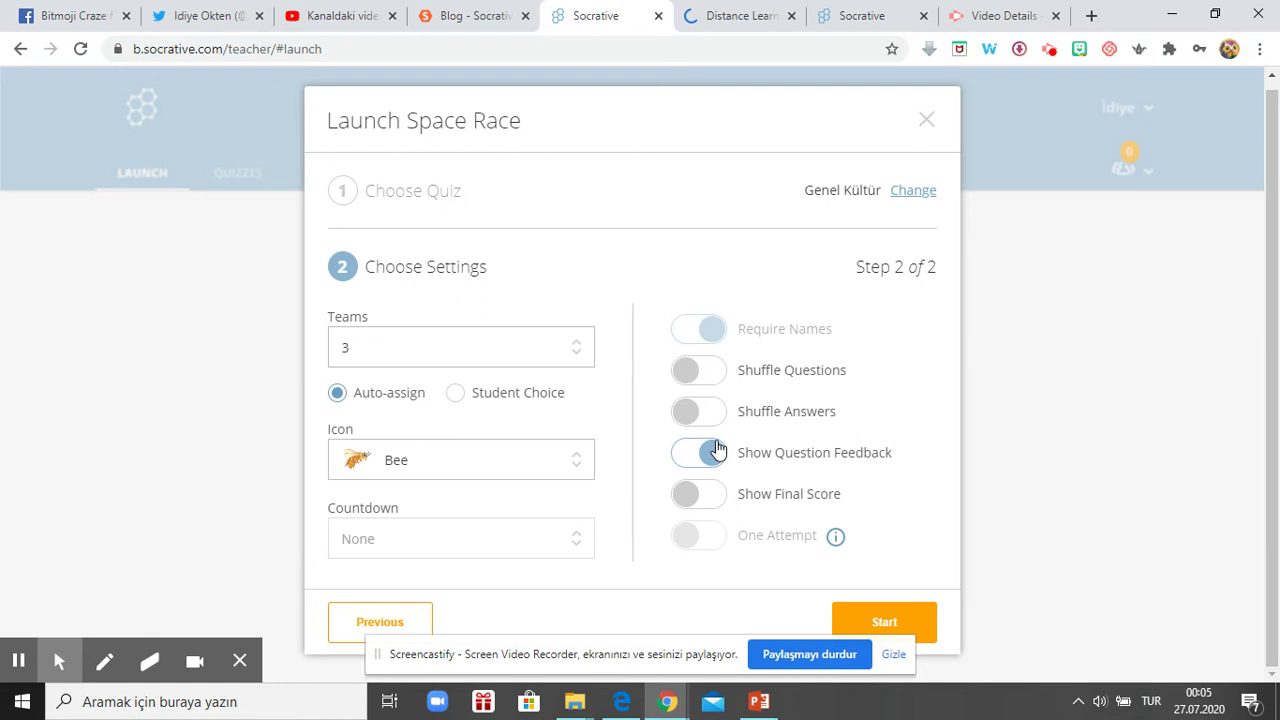
{"action": "left_click", "coordinate": [900, 630]}
- Launch the bee Space Race with Blue, Magenta and Lime teams, then go to the student login tab
{"action": "left_click", "coordinate": [886, 621]}
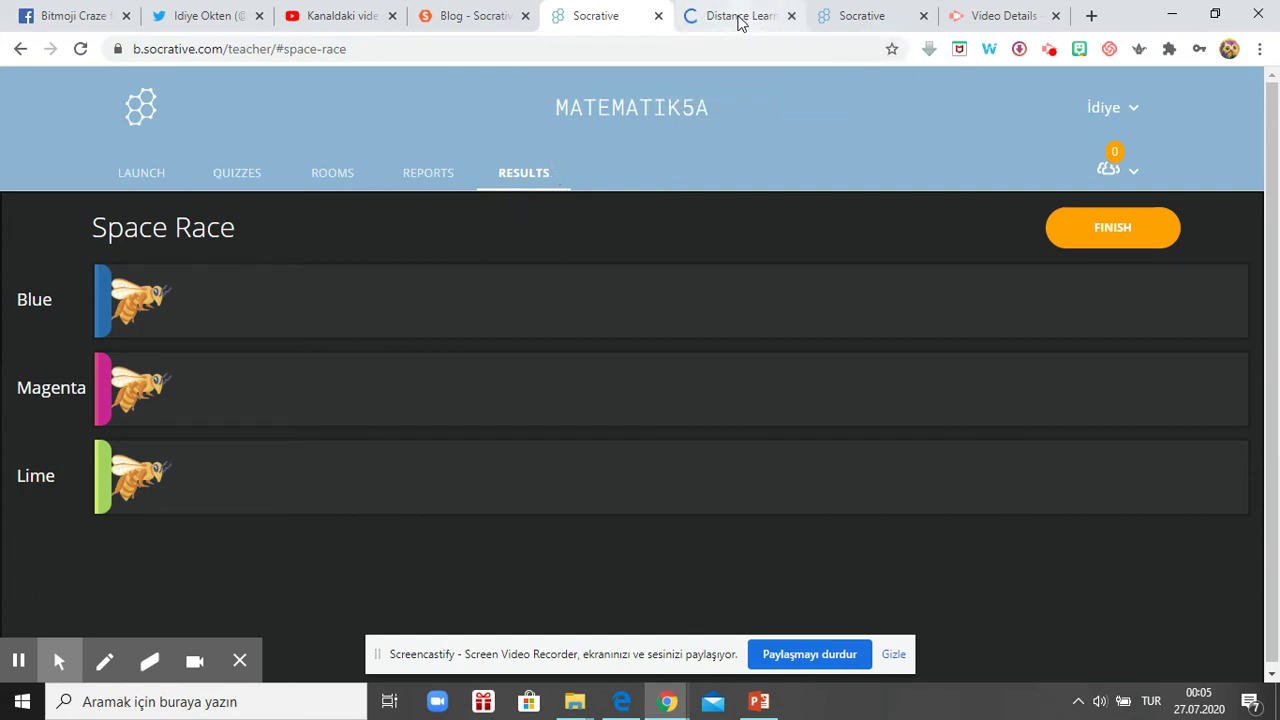
{"action": "left_click", "coordinate": [866, 16]}
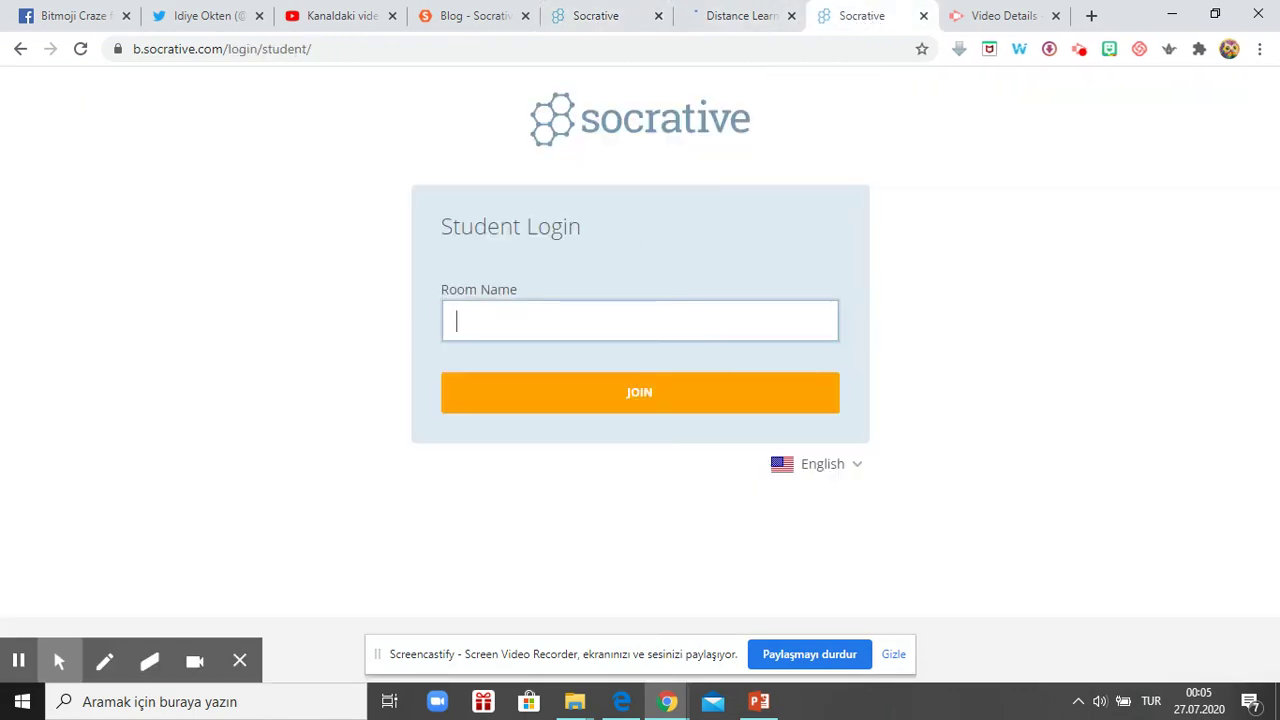
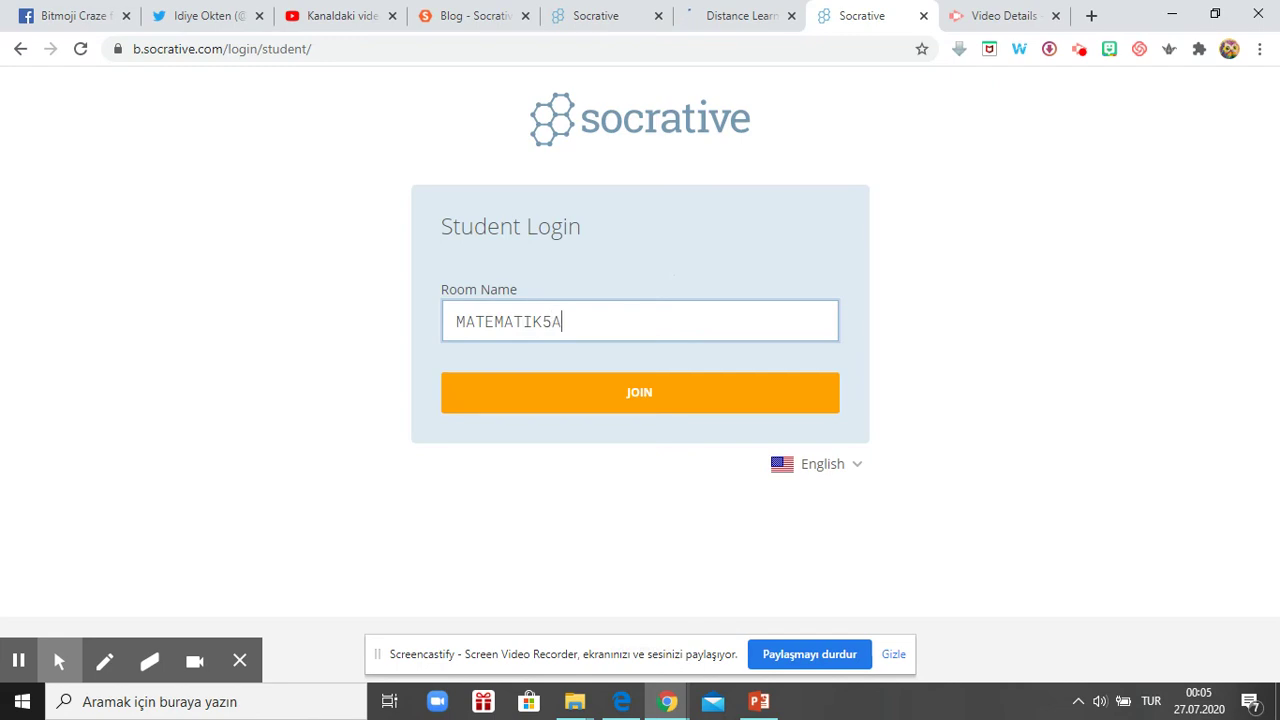
{"action": "left_click", "coordinate": [680, 410]}
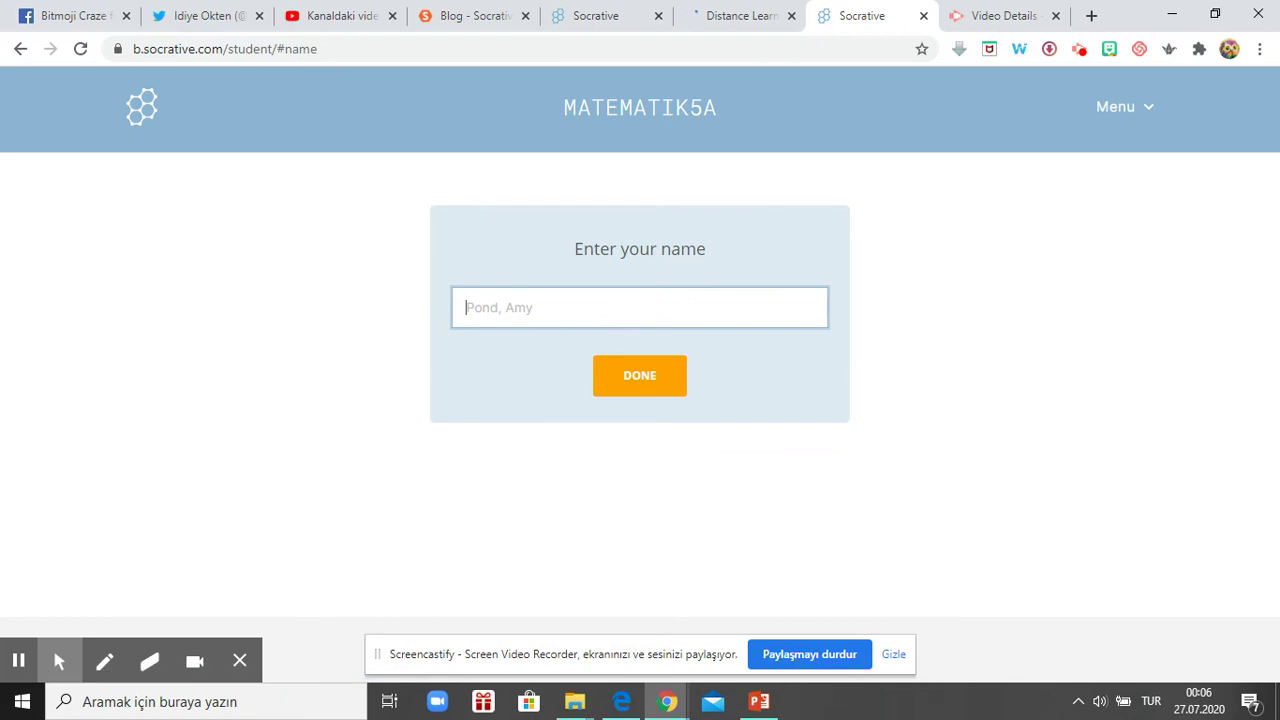
{"action": "type", "text": "İdiye"}
{"action": "left_click", "coordinate": [645, 374]}
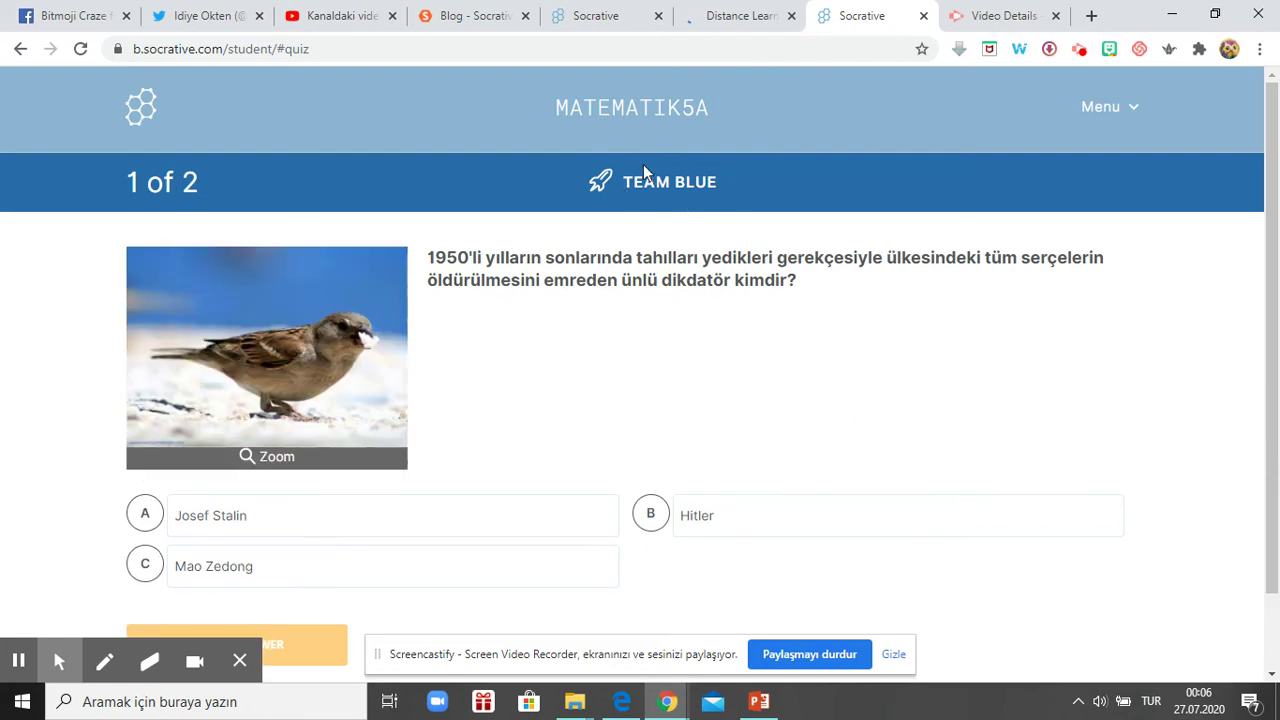
- Answer question 1 with C, Mao Zedong, acknowledge the Correct feedback, then return to the teacher tab
{"action": "scroll", "coordinate": [548, 421], "scroll_direction": "down", "scroll_amount": 1}
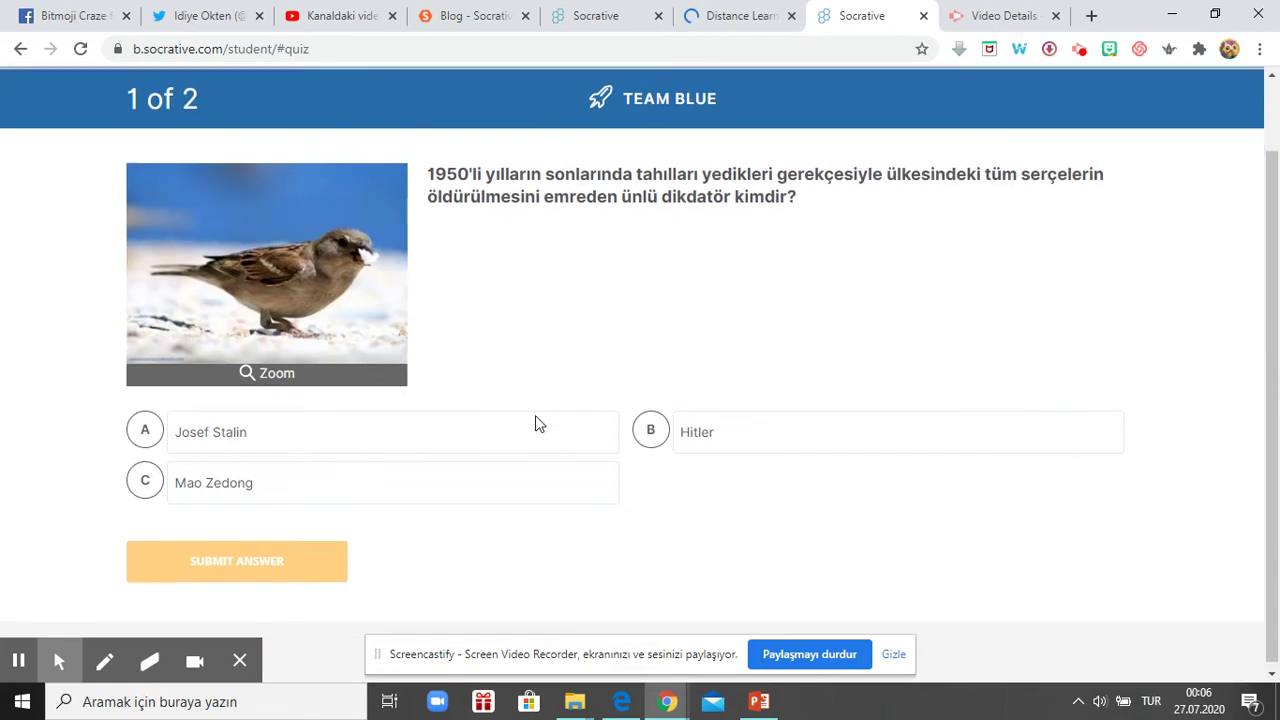
{"action": "left_click", "coordinate": [375, 490]}
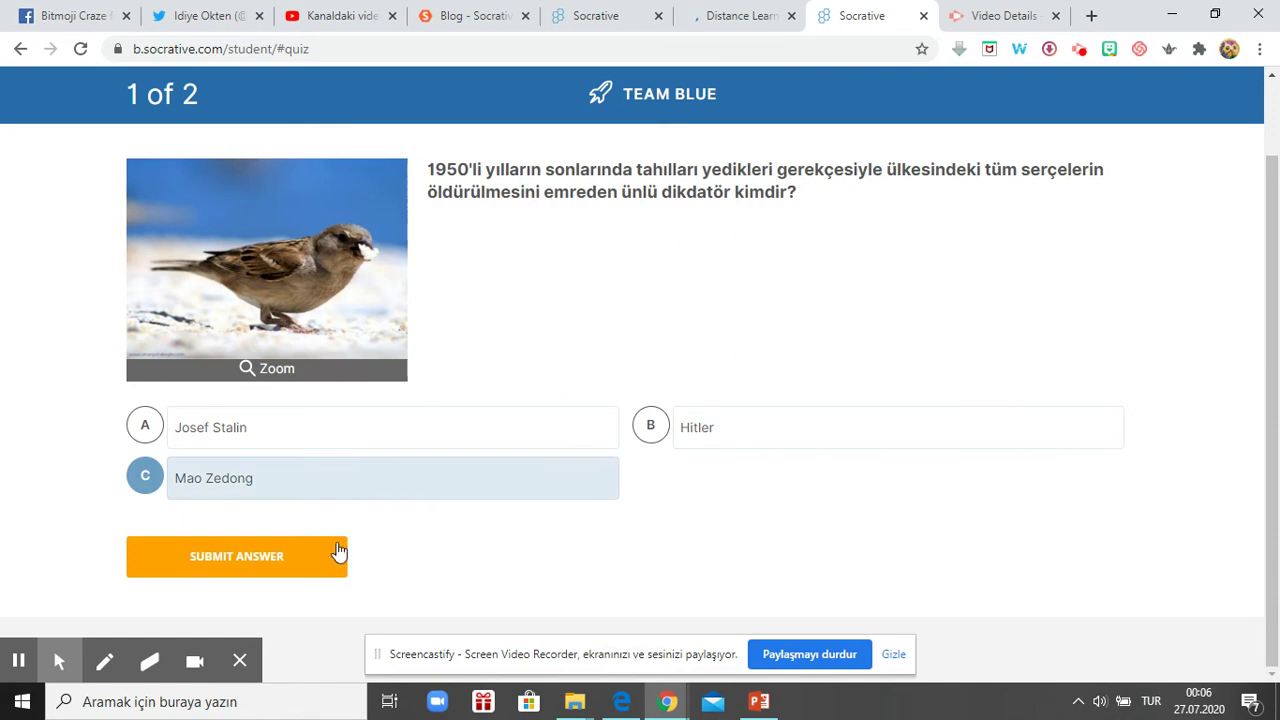
{"action": "left_click", "coordinate": [278, 564]}
{"action": "scroll", "coordinate": [663, 360], "scroll_direction": "up", "scroll_amount": 1}
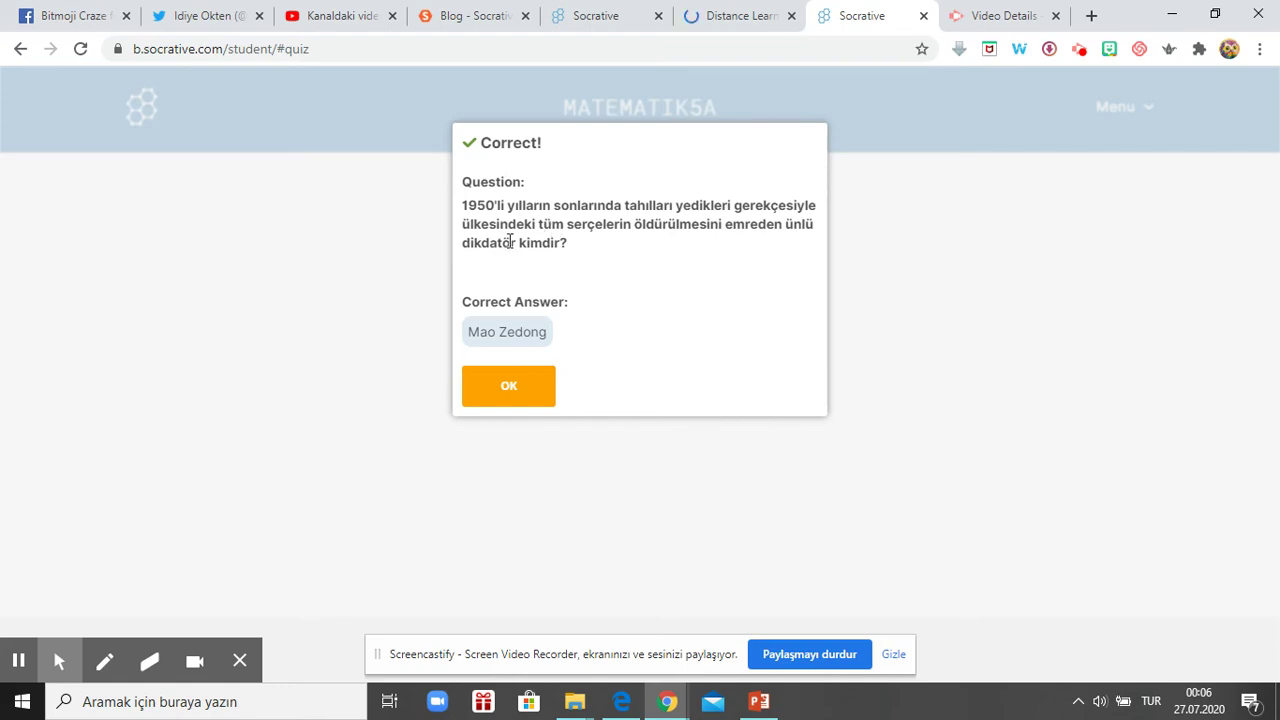
{"action": "left_click", "coordinate": [529, 389]}
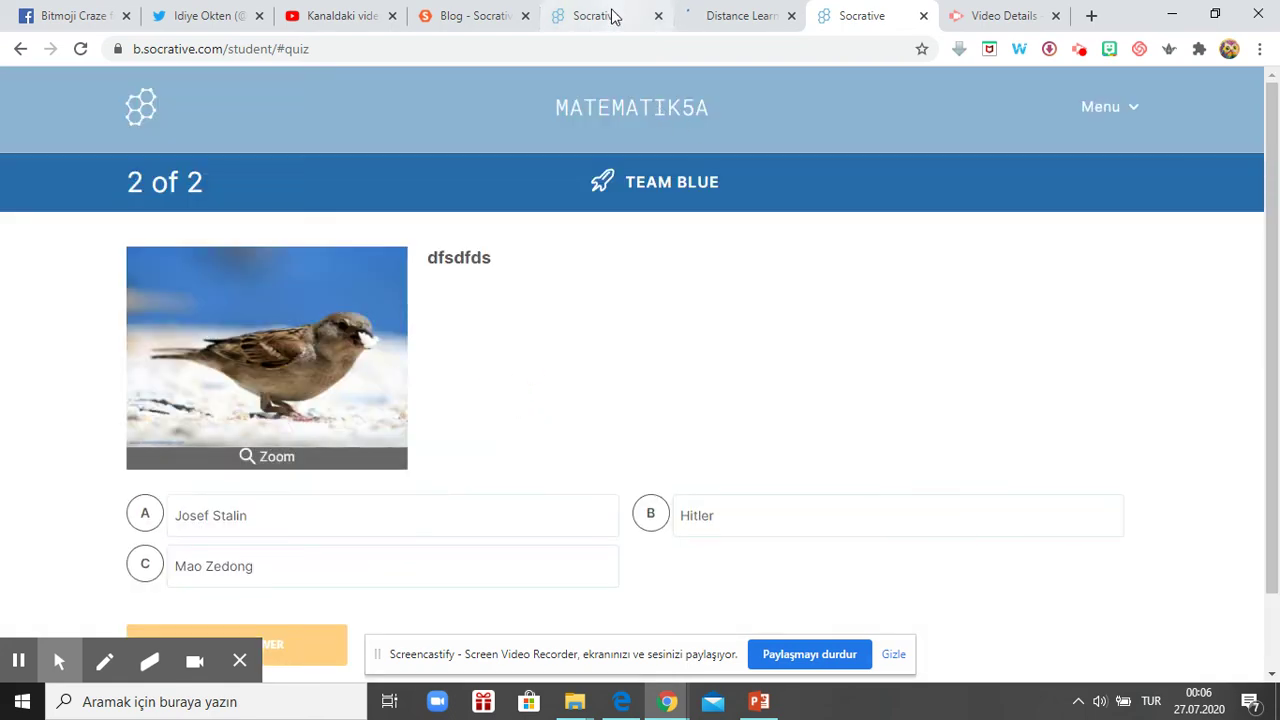
{"action": "left_click", "coordinate": [611, 16]}
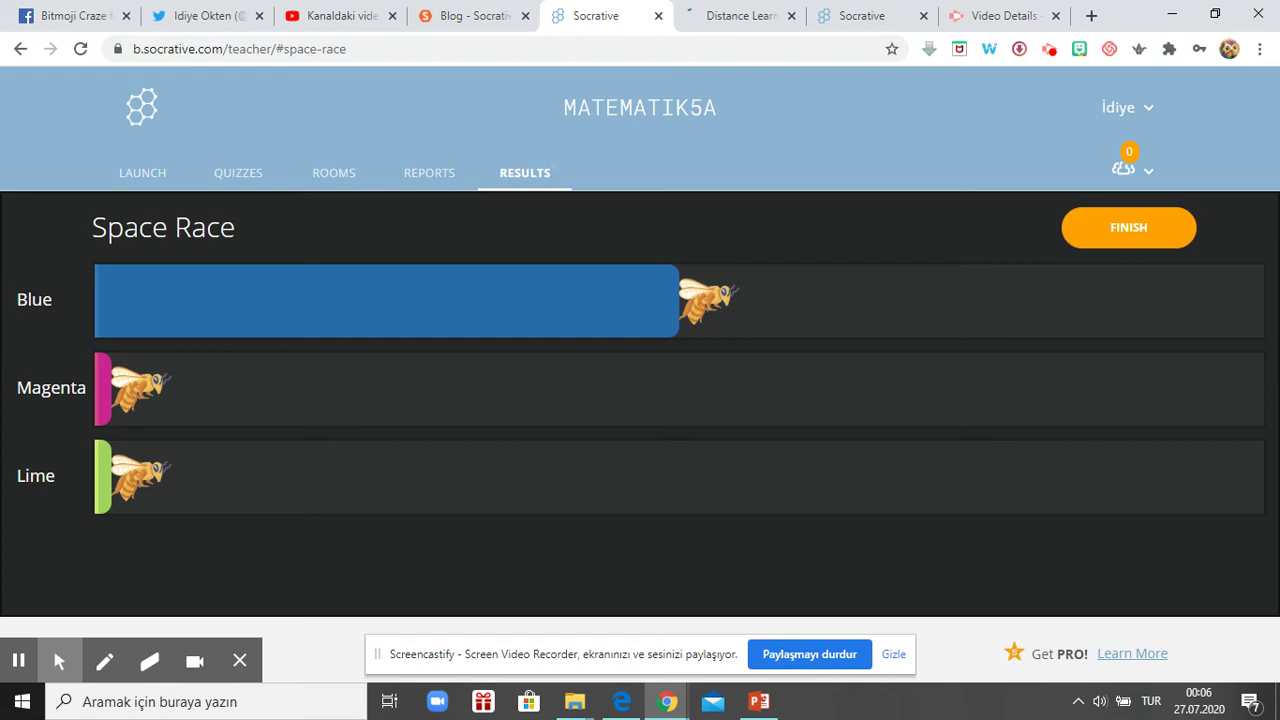
- Finish the Space Race from the teacher results and confirm ending the current activity
{"action": "left_click", "coordinate": [750, 20]}
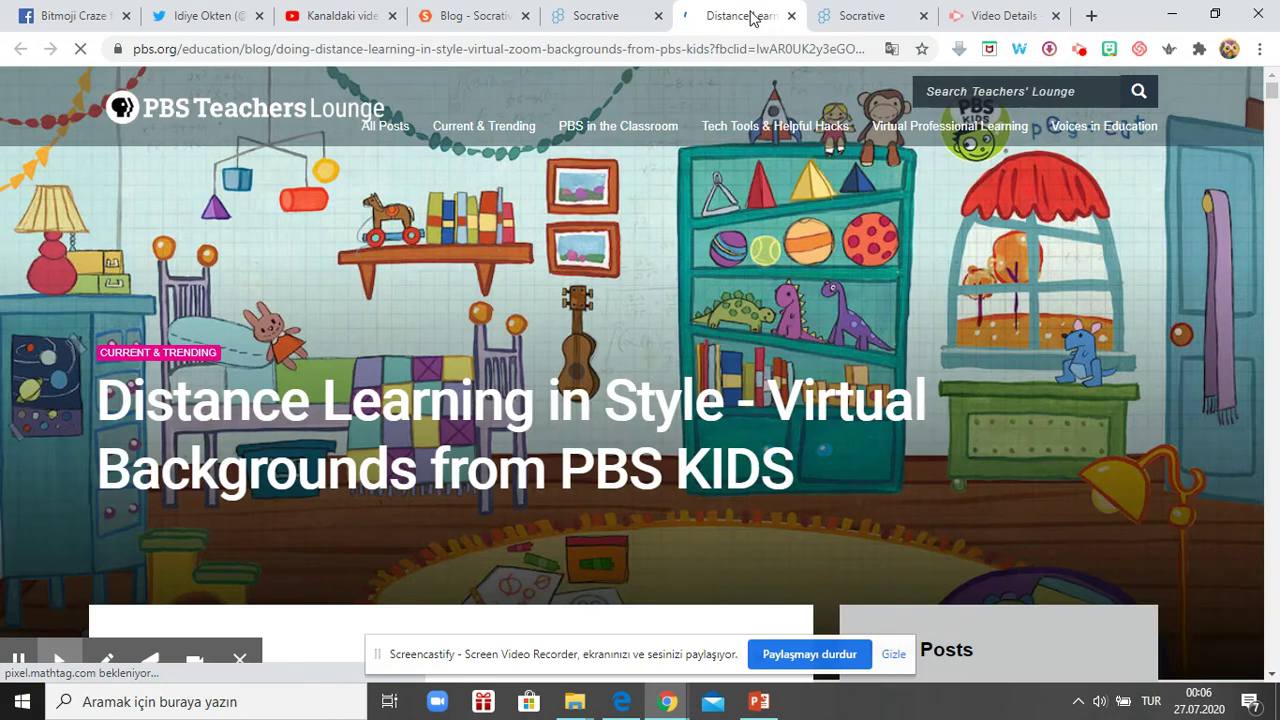
{"action": "left_click", "coordinate": [588, 20]}
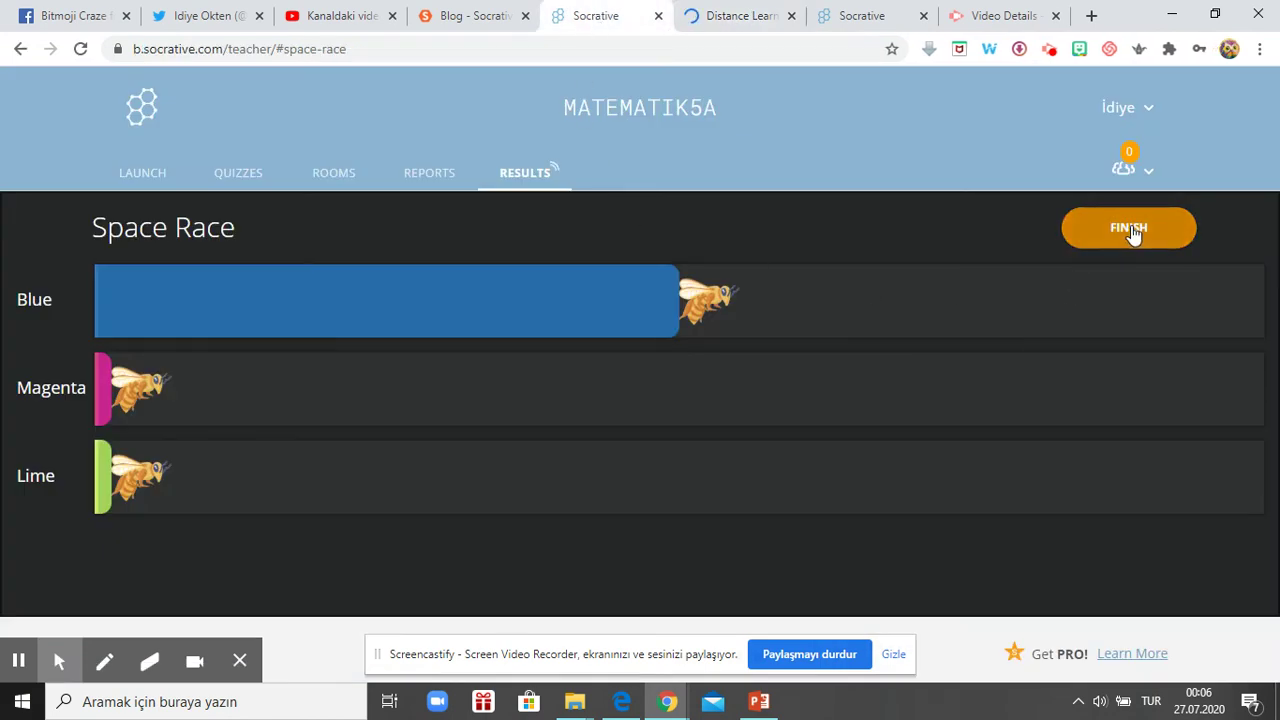
{"action": "left_click", "coordinate": [142, 173]}
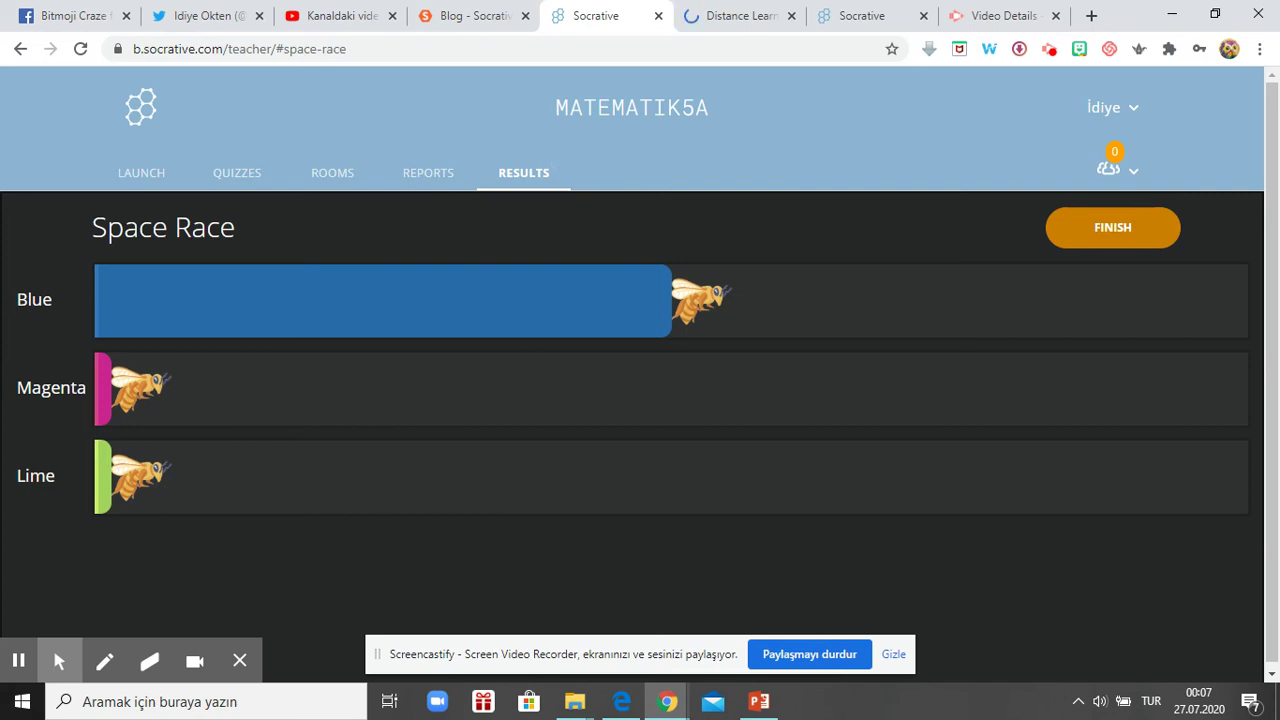
{"action": "left_click", "coordinate": [1065, 228]}
{"action": "left_click", "coordinate": [490, 262]}
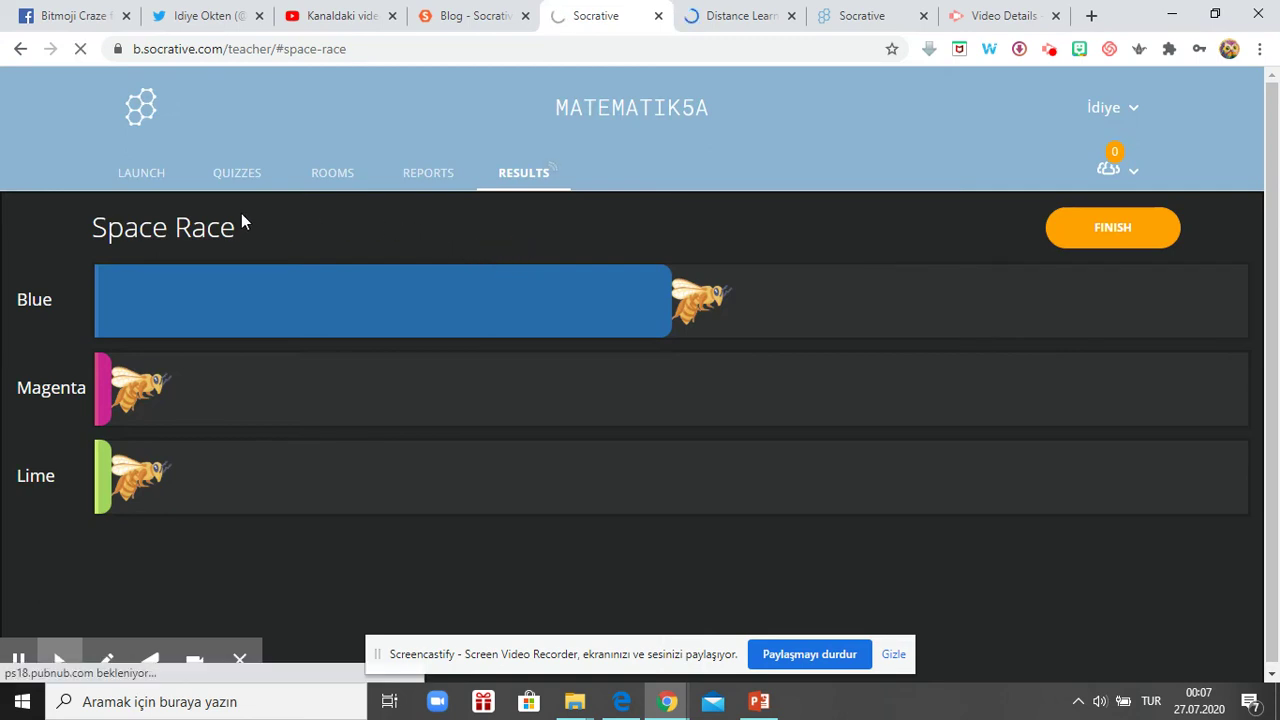
{"action": "left_click", "coordinate": [1145, 237]}
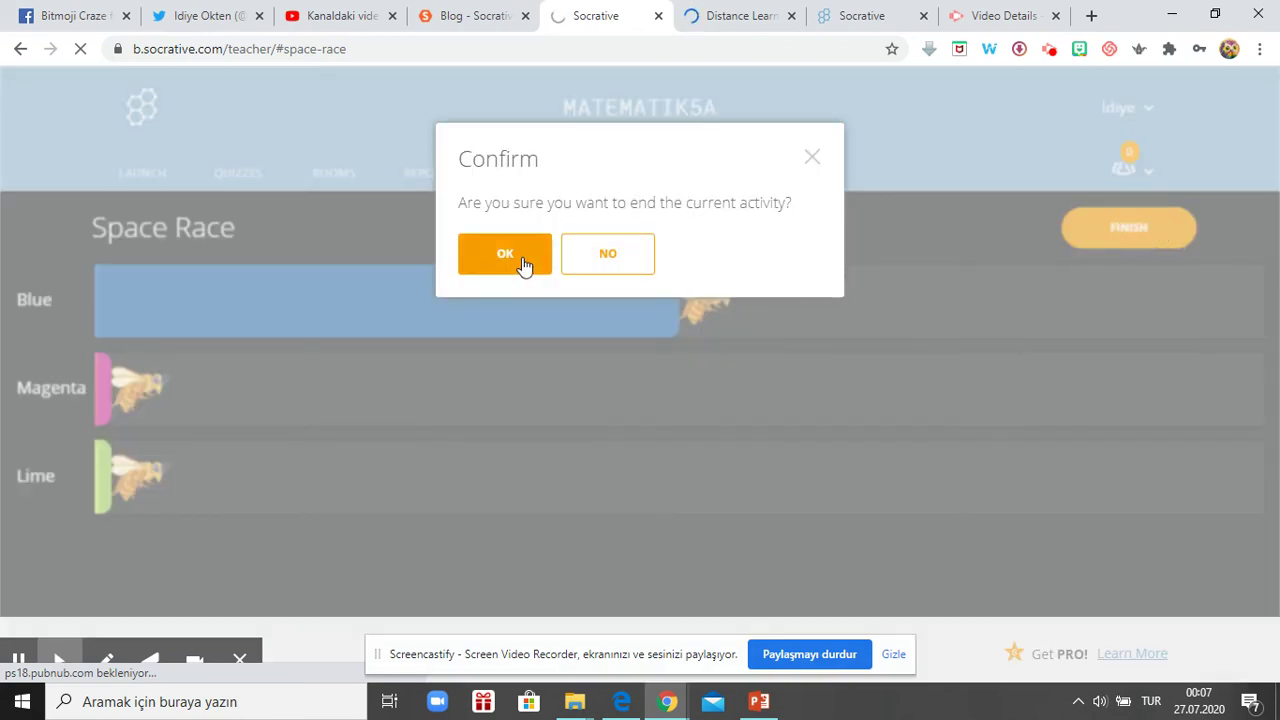
{"action": "left_click", "coordinate": [490, 258]}
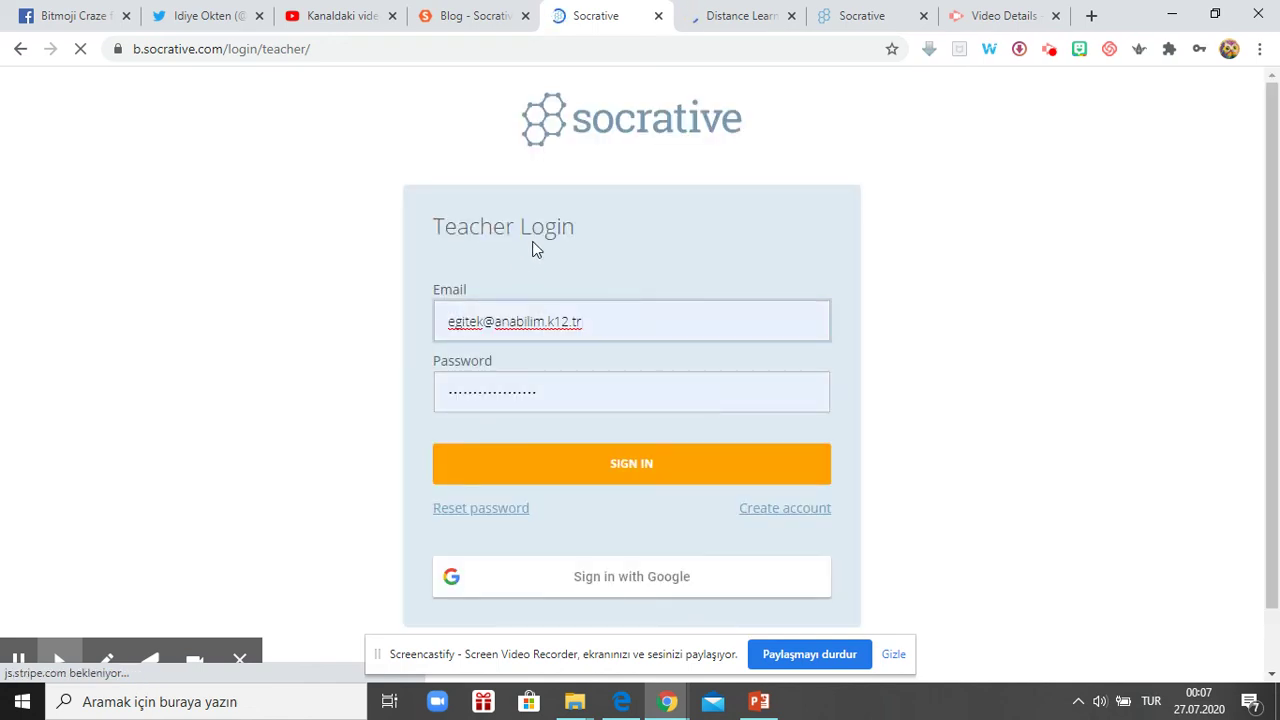
- Replace the Email field contents with a different saved teacher account address
{"action": "left_click", "coordinate": [484, 322]}
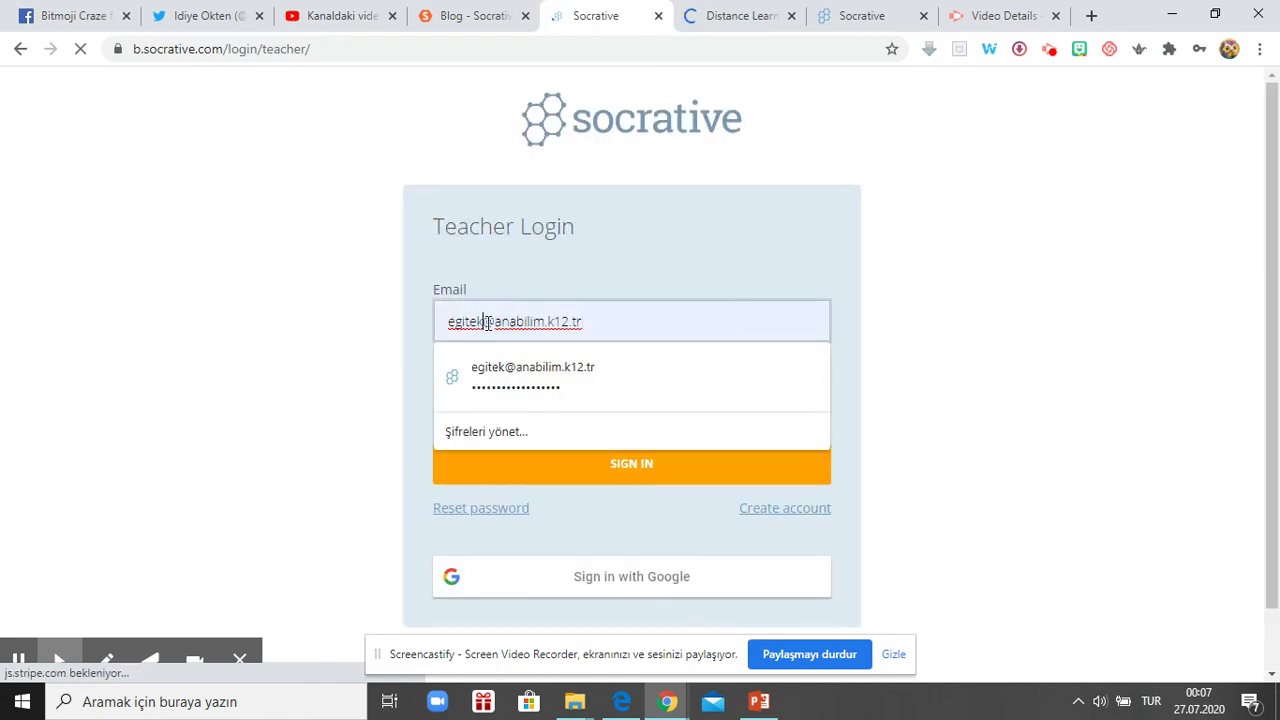
{"action": "left_click_drag", "start_coordinate": [484, 322], "coordinate": [428, 322]}
{"action": "type", "text": "idiye"}
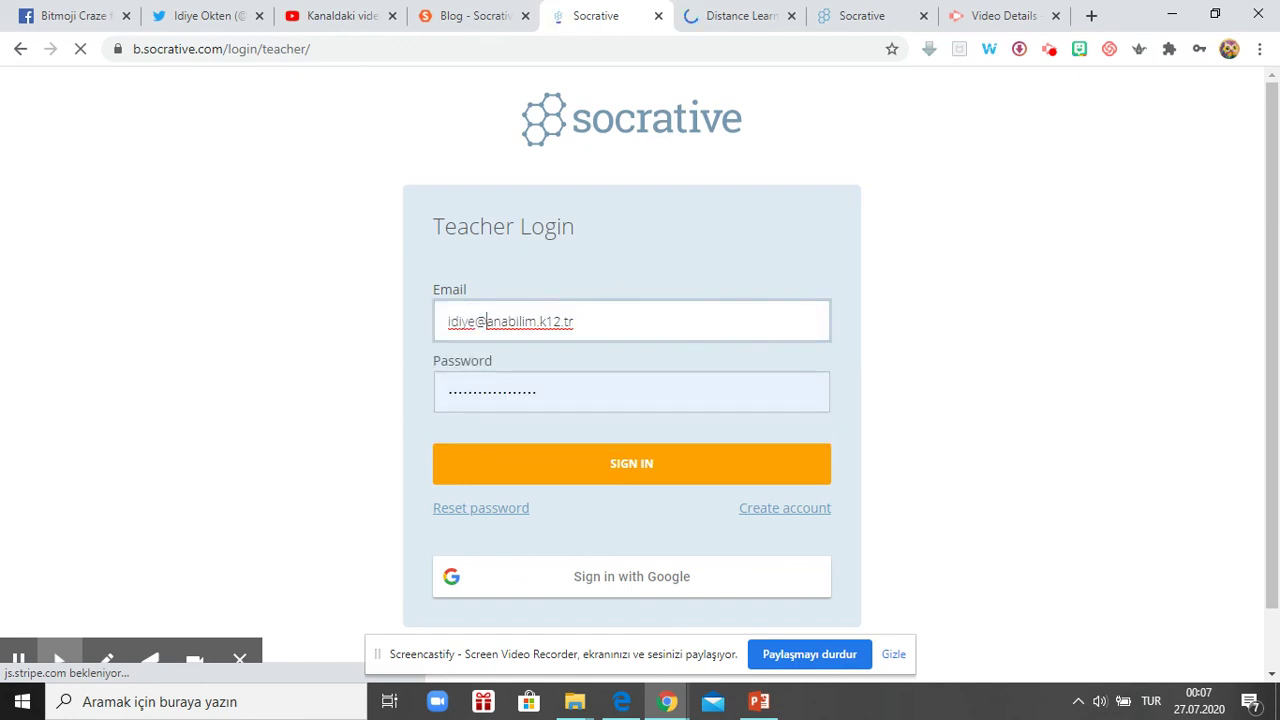
{"action": "key", "text": "BackSpace"}
{"action": "key", "text": "BackSpace"}
{"action": "key", "text": "Delete"}
{"action": "key", "text": "Delete"}
{"action": "key", "text": "Delete"}
{"action": "key", "text": "Delete"}
{"action": "key", "text": "Delete"}
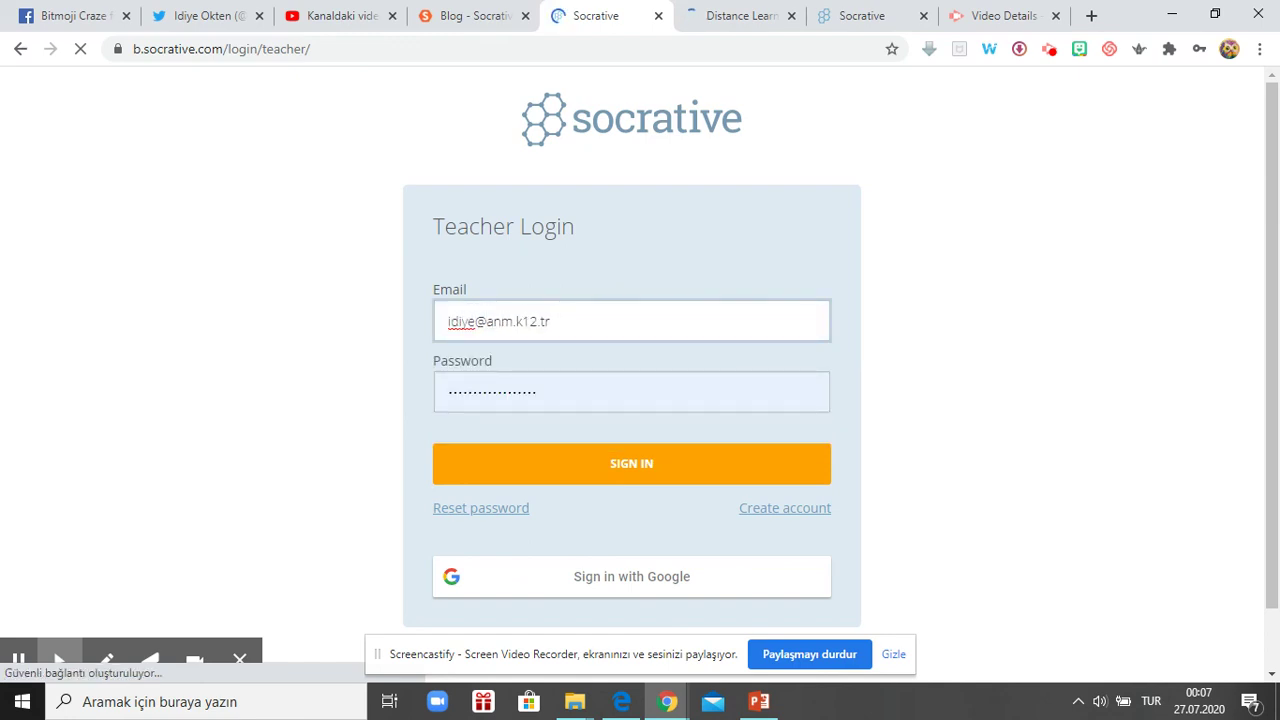
{"action": "key", "text": "Delete"}
{"action": "key", "text": "Delete"}
{"action": "key", "text": "BackSpace"}
{"action": "key", "text": "BackSpace"}
{"action": "key", "text": "BackSpace"}
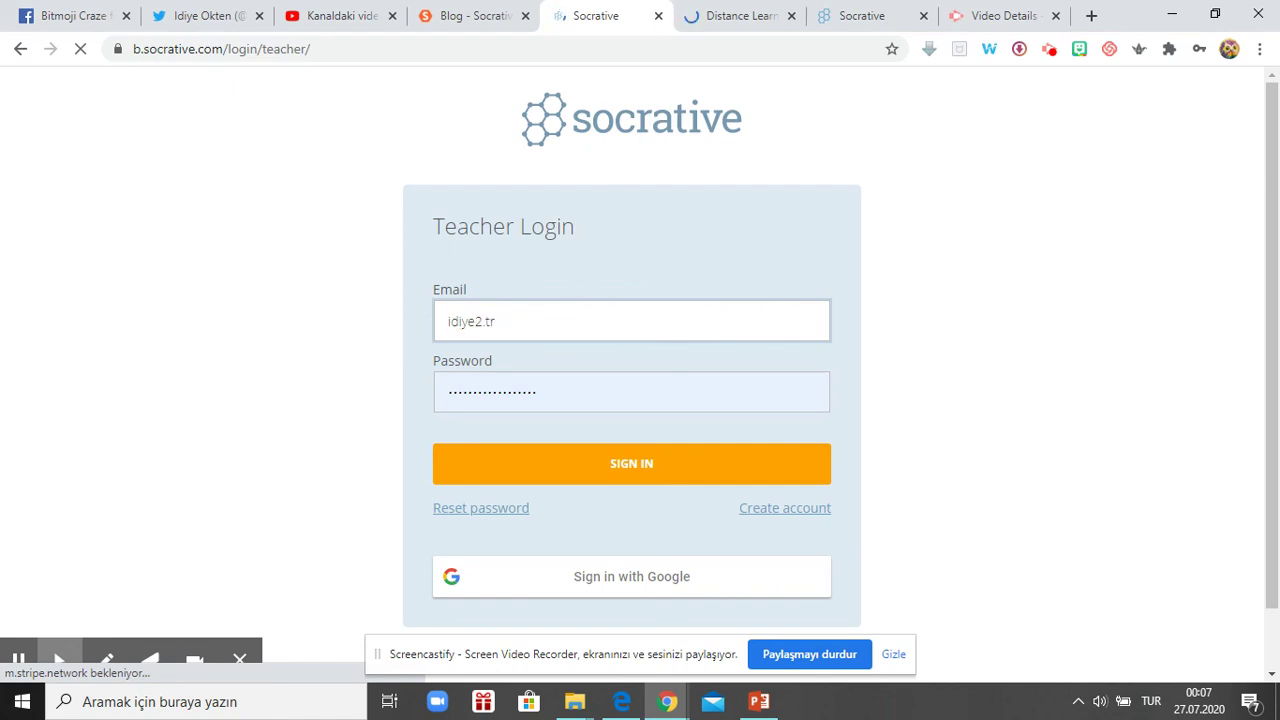
{"action": "key", "text": "Delete"}
{"action": "key", "text": "Delete"}
{"action": "key", "text": "Delete"}
{"action": "key", "text": "Delete"}
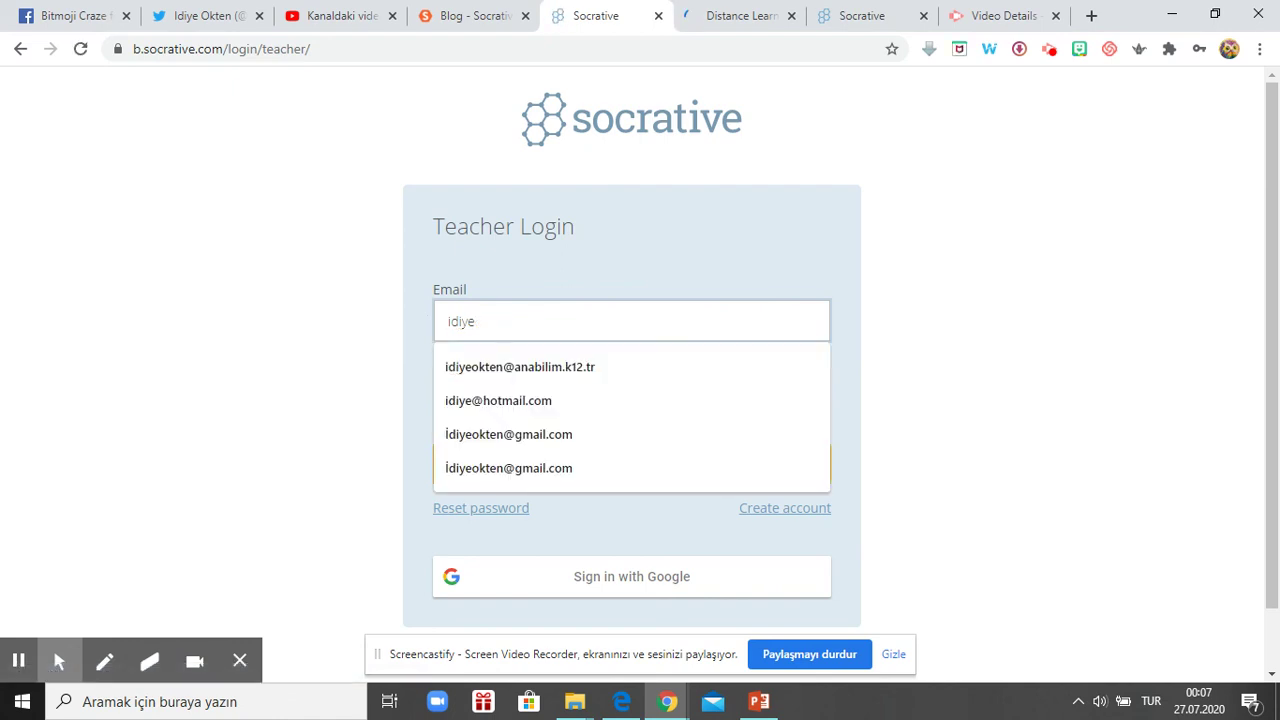
{"action": "left_click", "coordinate": [460, 400]}
- Retype the teacher password, sign in, and decline Chrome's offer to save the password
{"action": "left_click", "coordinate": [531, 394]}
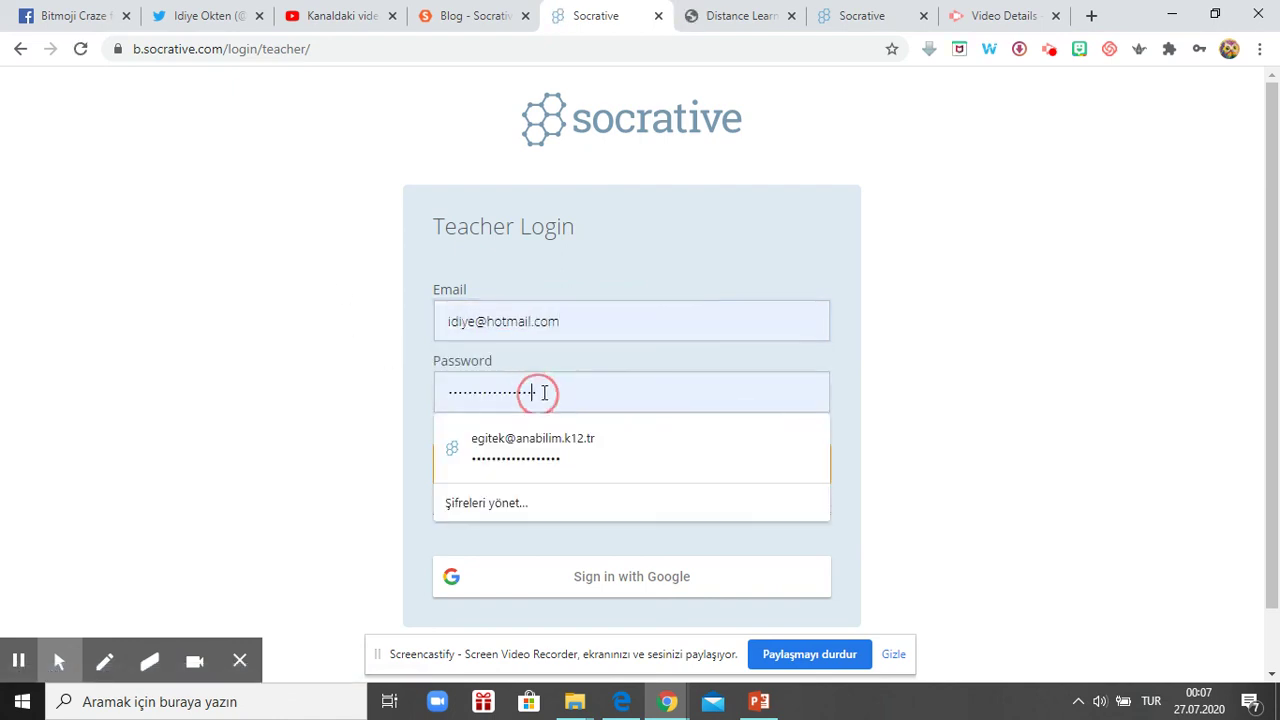
{"action": "left_click_drag", "start_coordinate": [531, 394], "coordinate": [447, 391]}
{"action": "key", "text": "BackSpace"}
{"action": "type", "text": "******"}
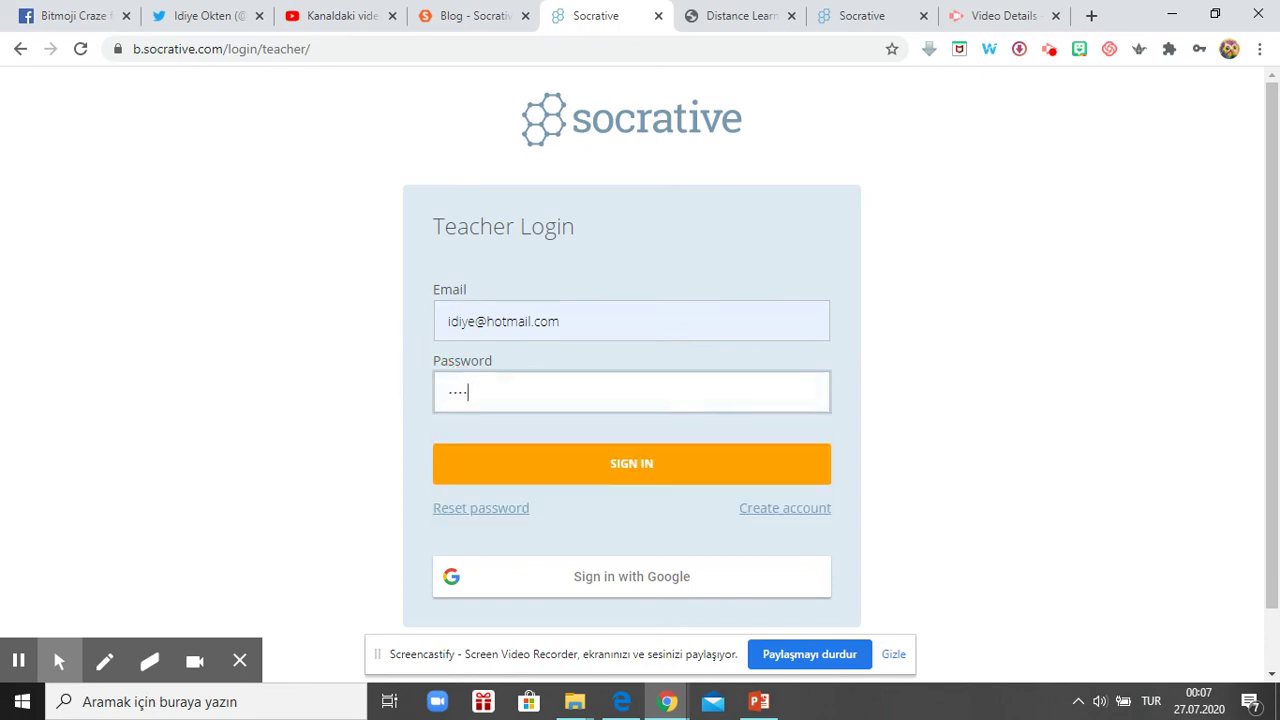
{"action": "type", "text": "**"}
{"action": "left_click", "coordinate": [529, 474]}
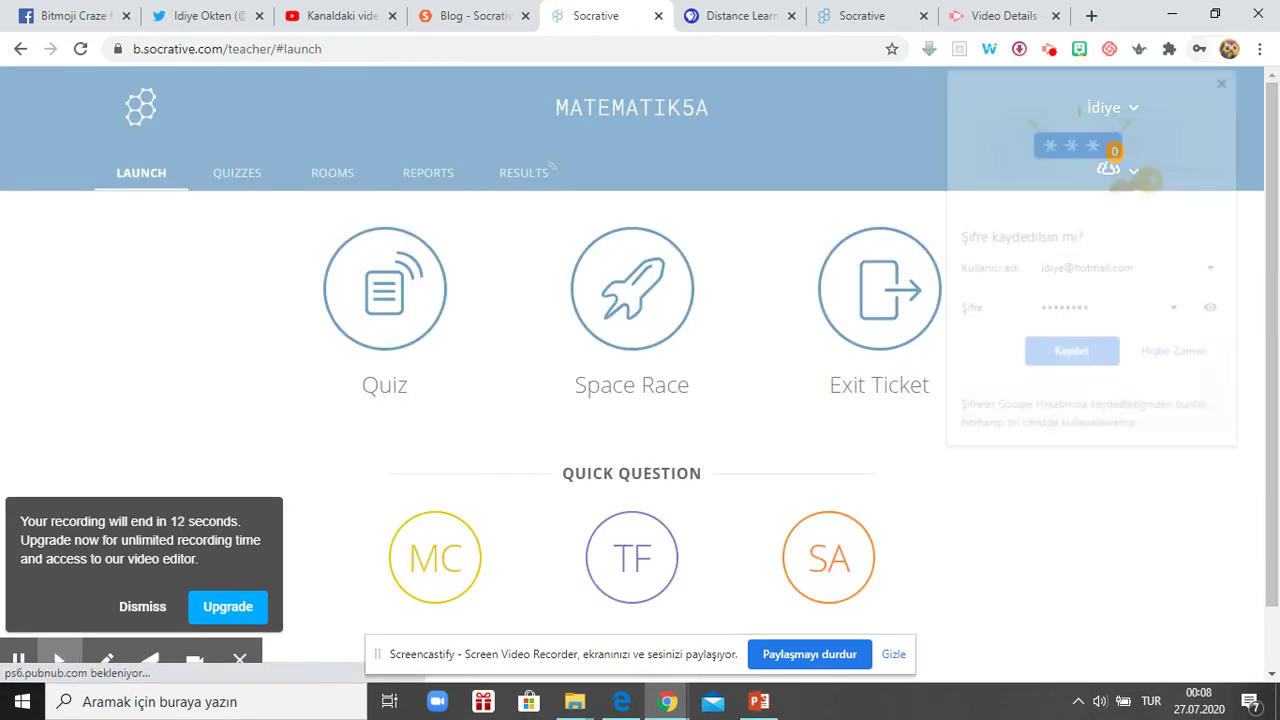
{"action": "left_click", "coordinate": [1186, 361]}
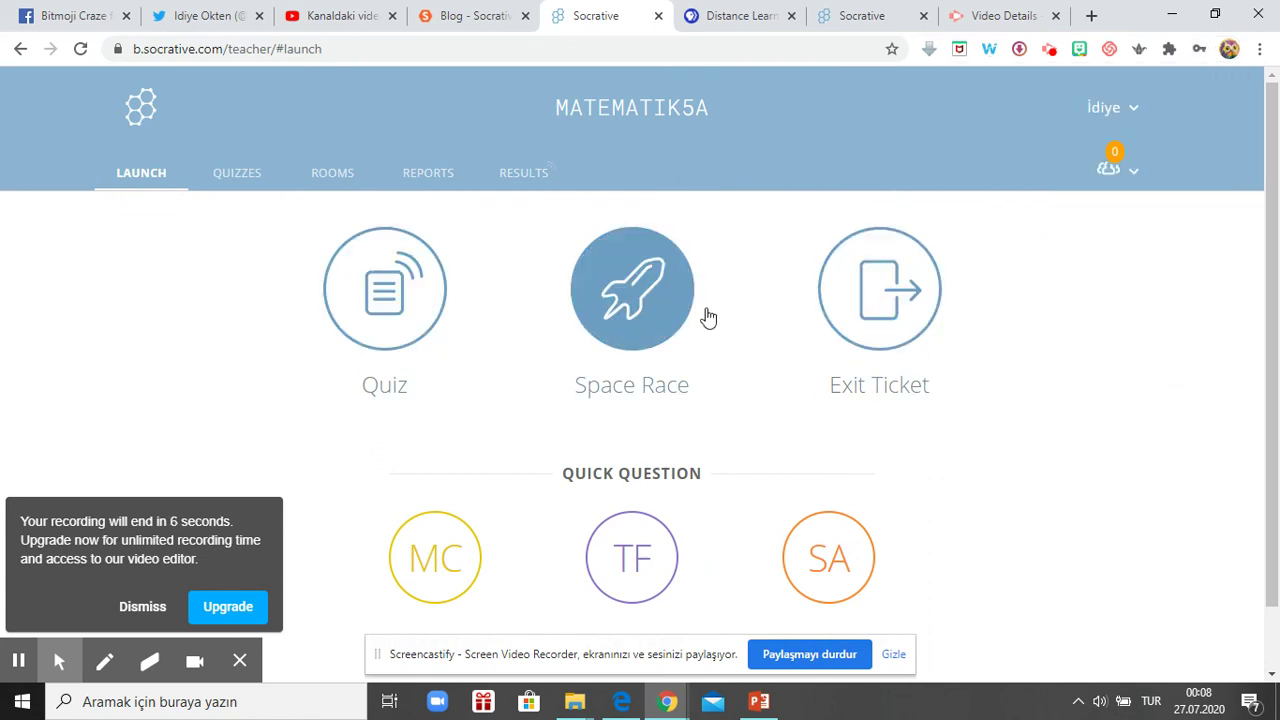
{"action": "left_click", "coordinate": [889, 334]}
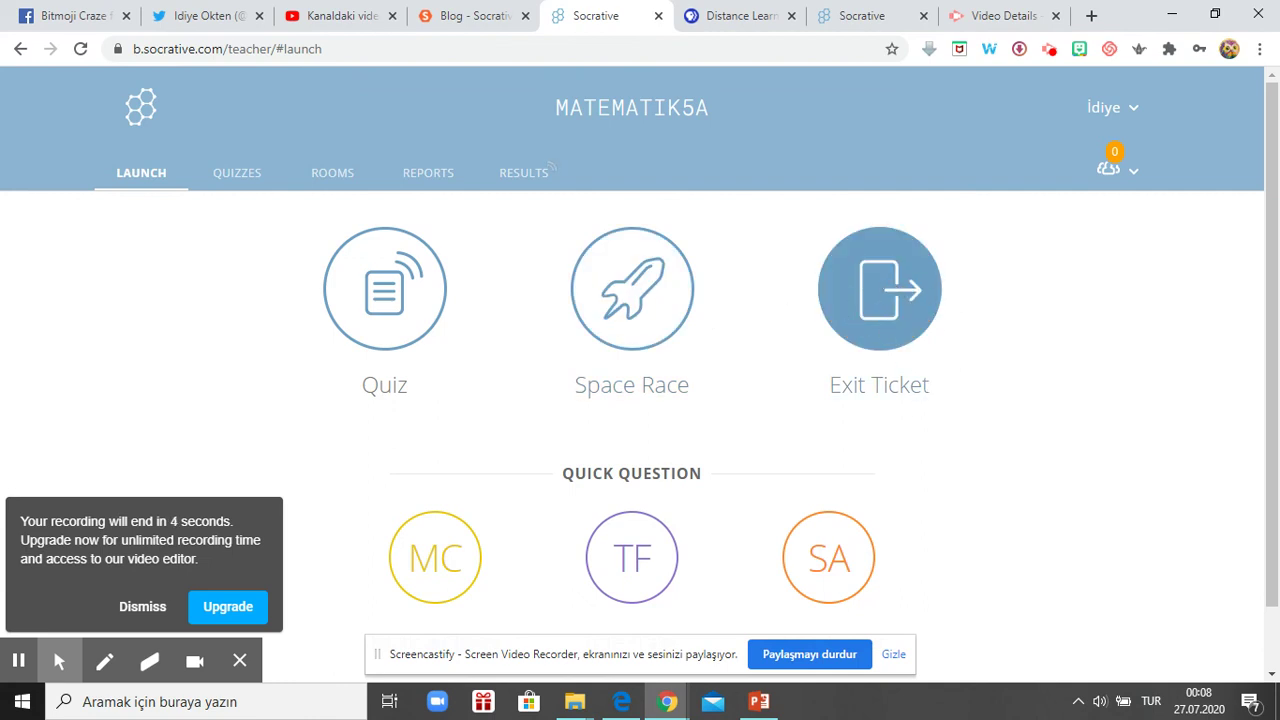